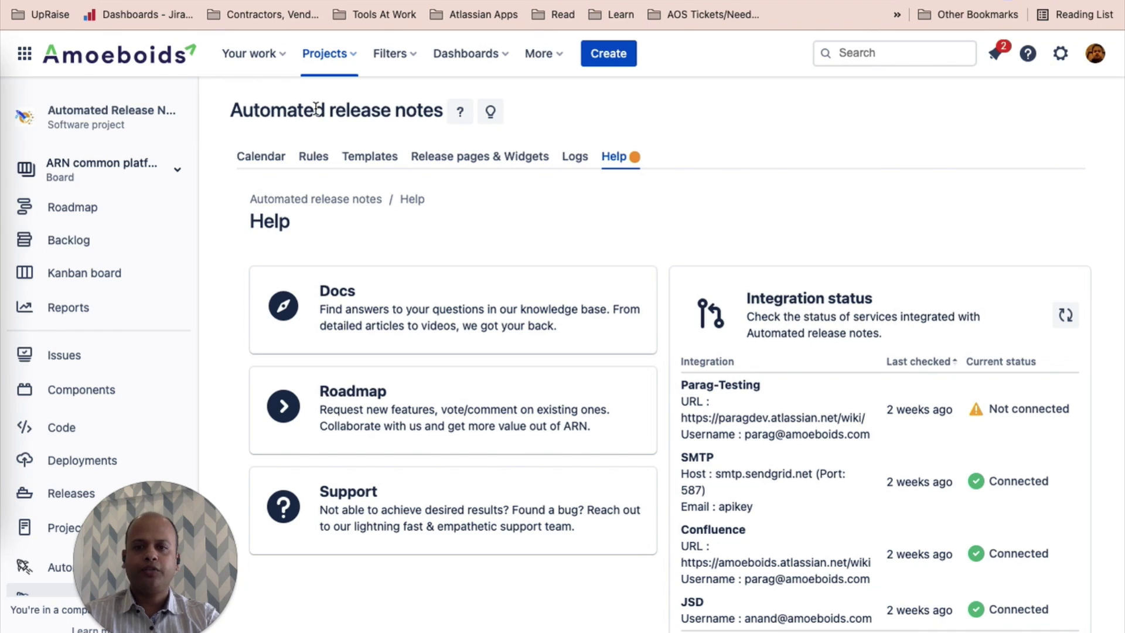
Create a new Email release notes template and give it a name beginning with "Multi v"
{"action": "left_click", "coordinate": [369, 159]}
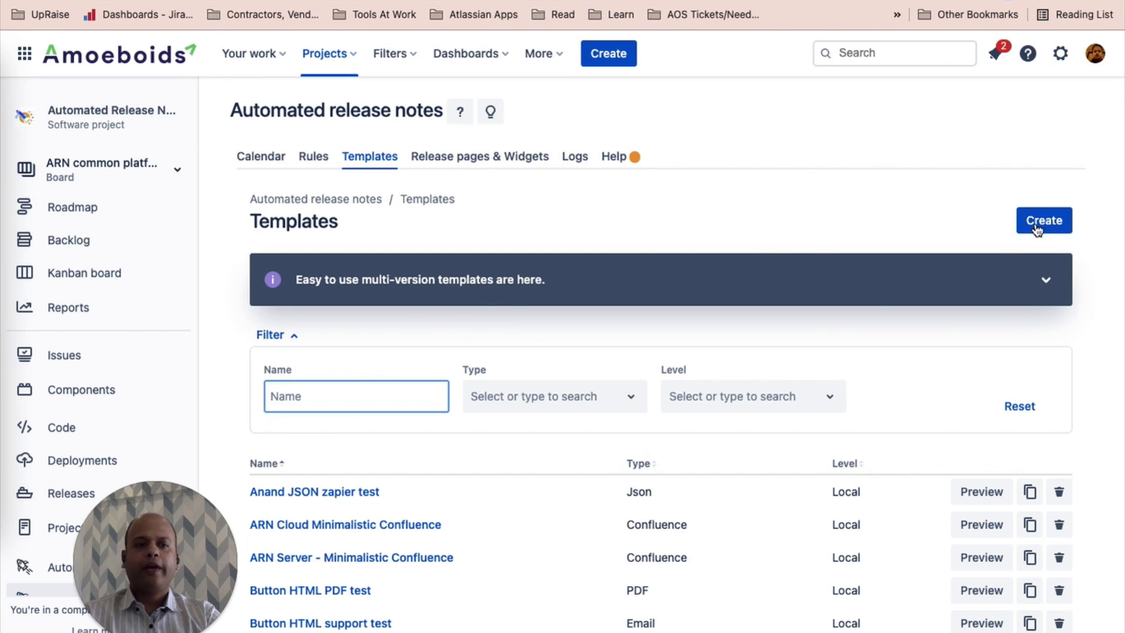
{"action": "left_click", "coordinate": [734, 271]}
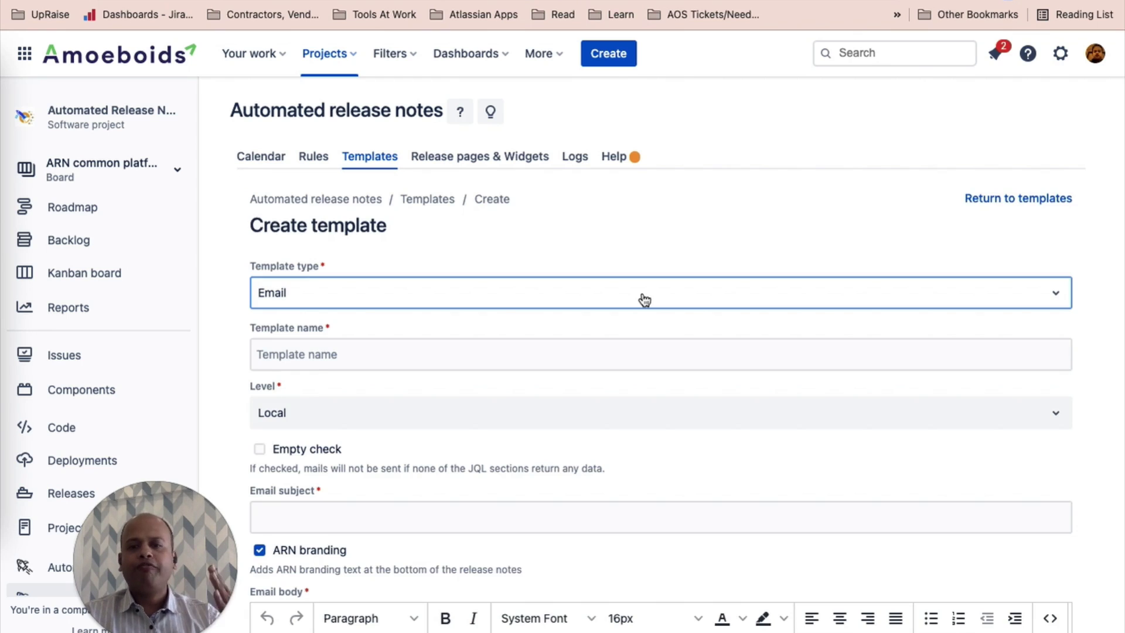
{"action": "scroll", "coordinate": [644, 300], "scroll_direction": "down", "scroll_amount": 4}
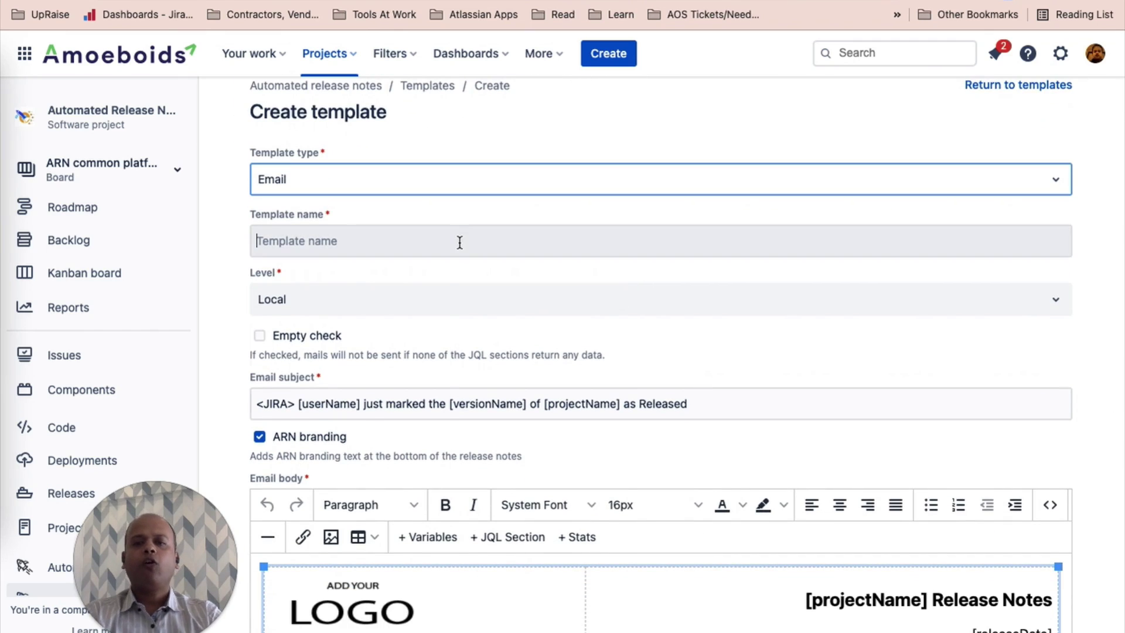
{"action": "left_click", "coordinate": [460, 242]}
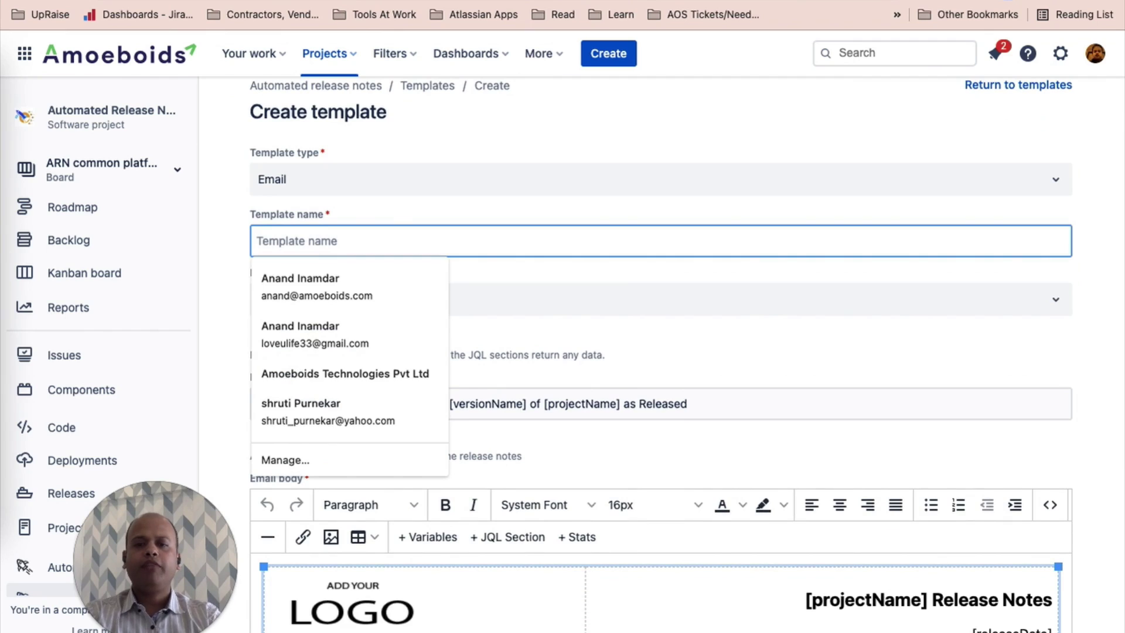
{"action": "type", "text": "Multi v"}
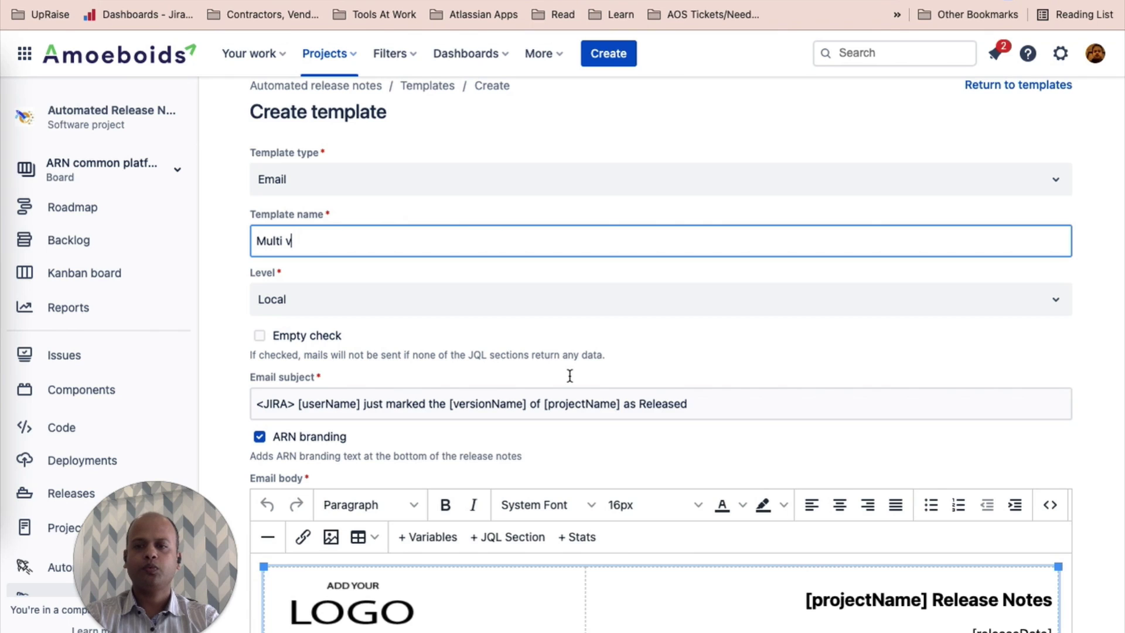
Delete the logo and release notes header, the greeting and the intro paragraph above the Summary line in the email body
{"action": "scroll", "coordinate": [569, 375], "scroll_direction": "down", "scroll_amount": 5}
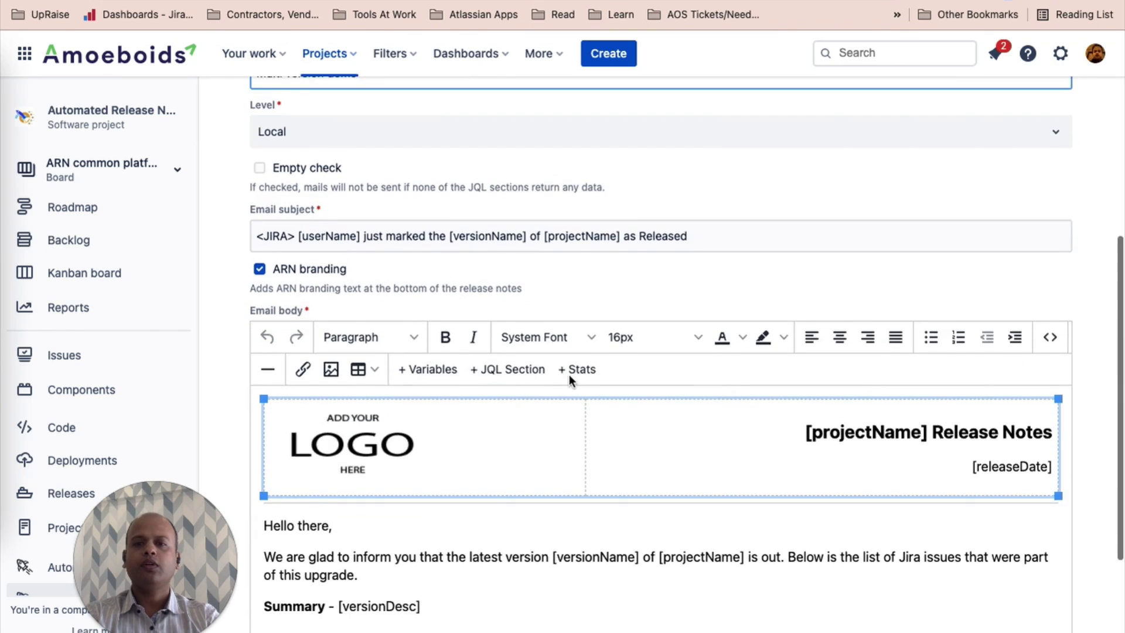
{"action": "scroll", "coordinate": [569, 375], "scroll_direction": "down", "scroll_amount": 5}
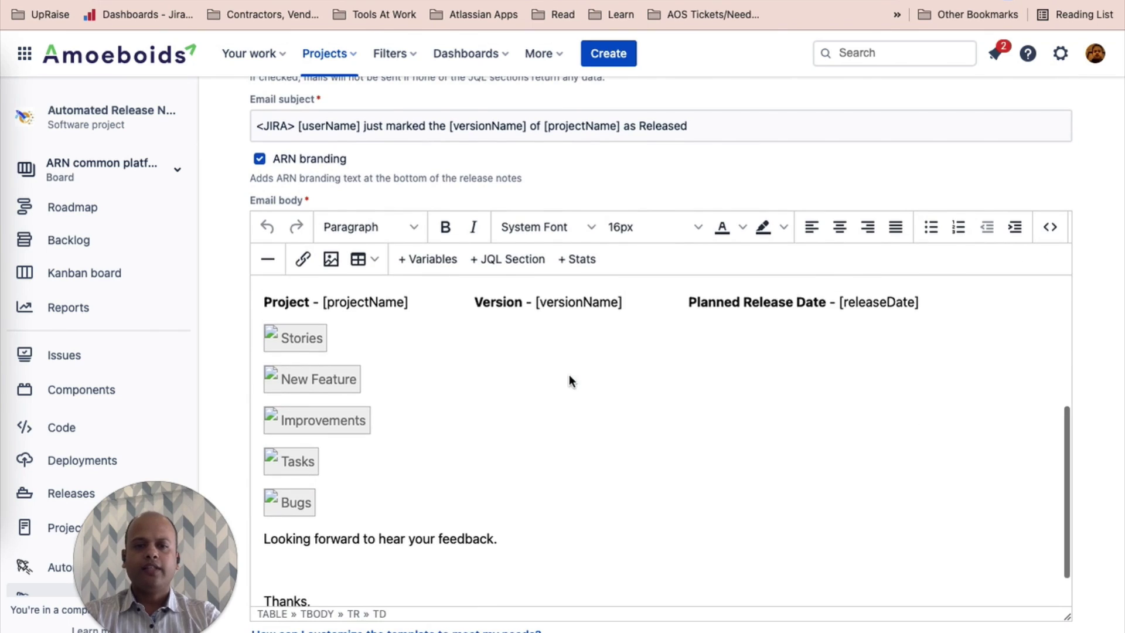
{"action": "scroll", "coordinate": [730, 192], "scroll_direction": "down", "scroll_amount": 1}
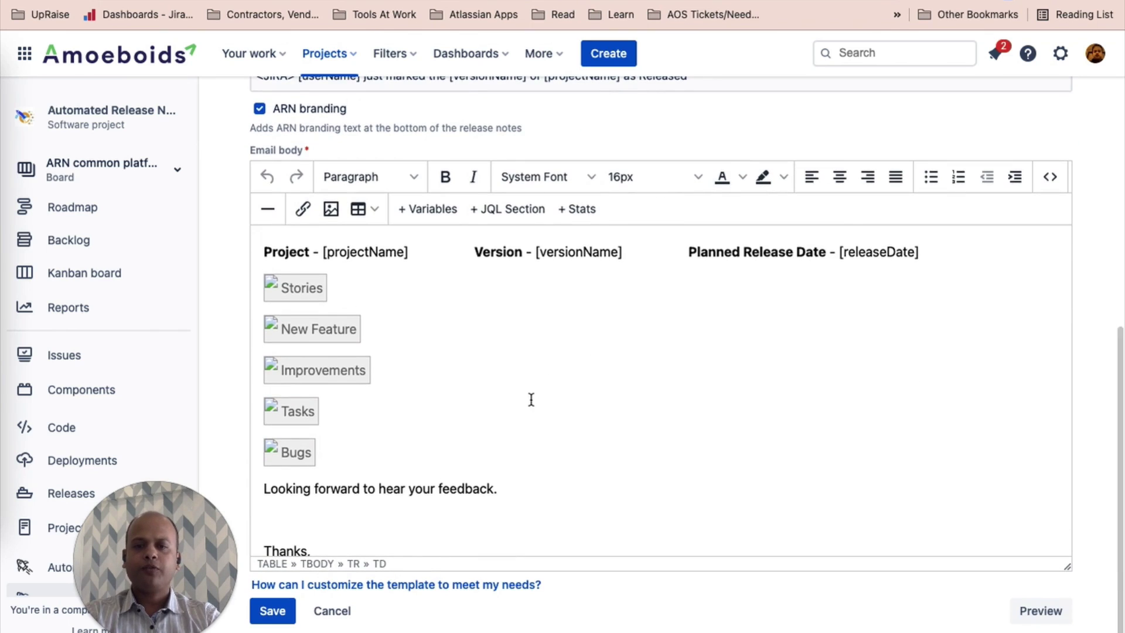
{"action": "scroll", "coordinate": [532, 400], "scroll_direction": "up", "scroll_amount": 1}
{"action": "scroll", "coordinate": [530, 398], "scroll_direction": "up", "scroll_amount": 4}
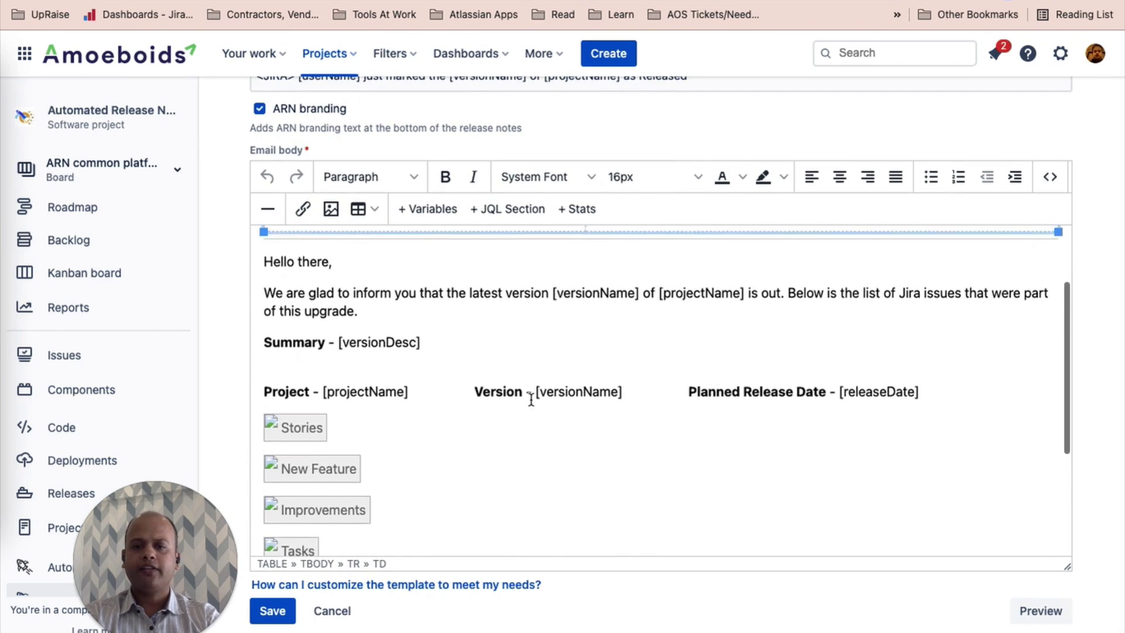
{"action": "left_click_drag", "start_coordinate": [369, 371], "coordinate": [263, 321]}
{"action": "key", "text": "shift+Up"}
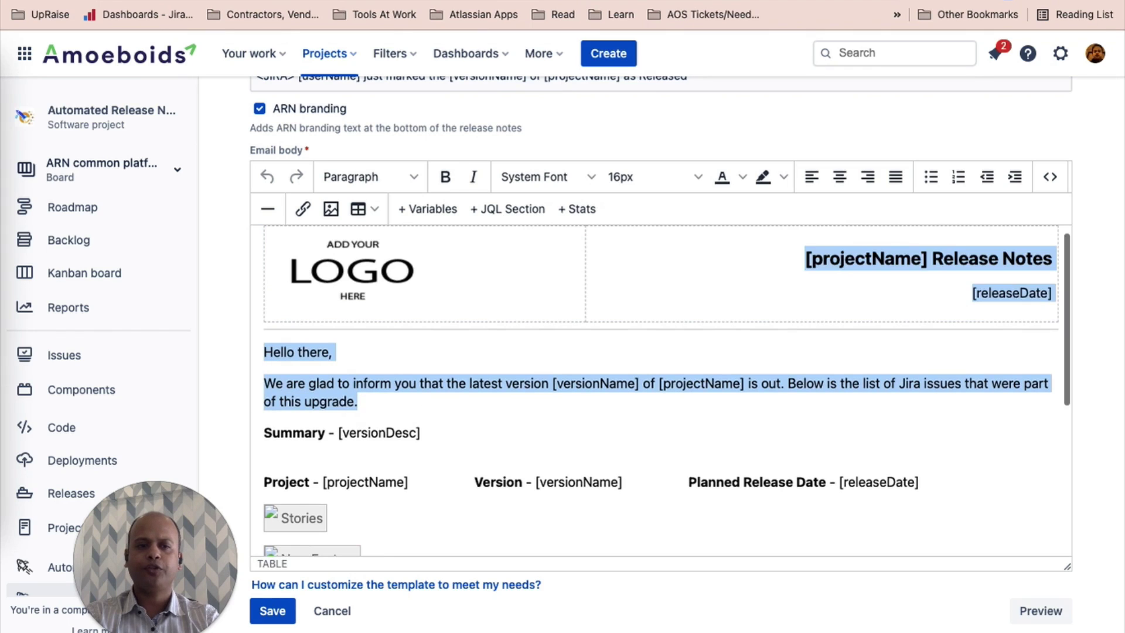
{"action": "key", "text": "BackSpace"}
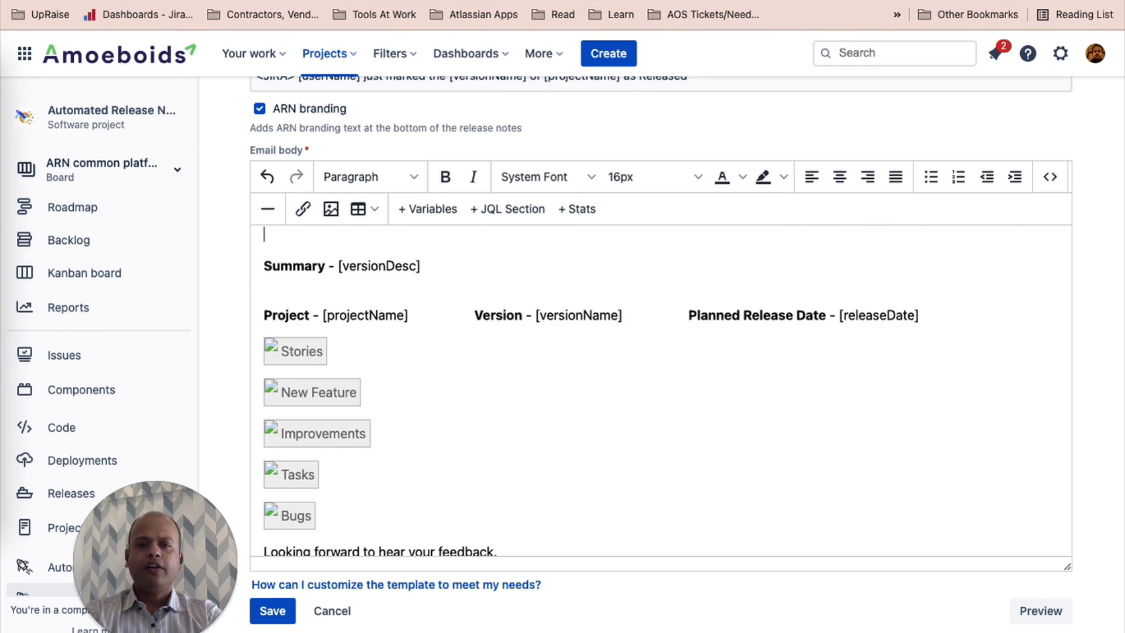
{"action": "key", "text": "Down"}
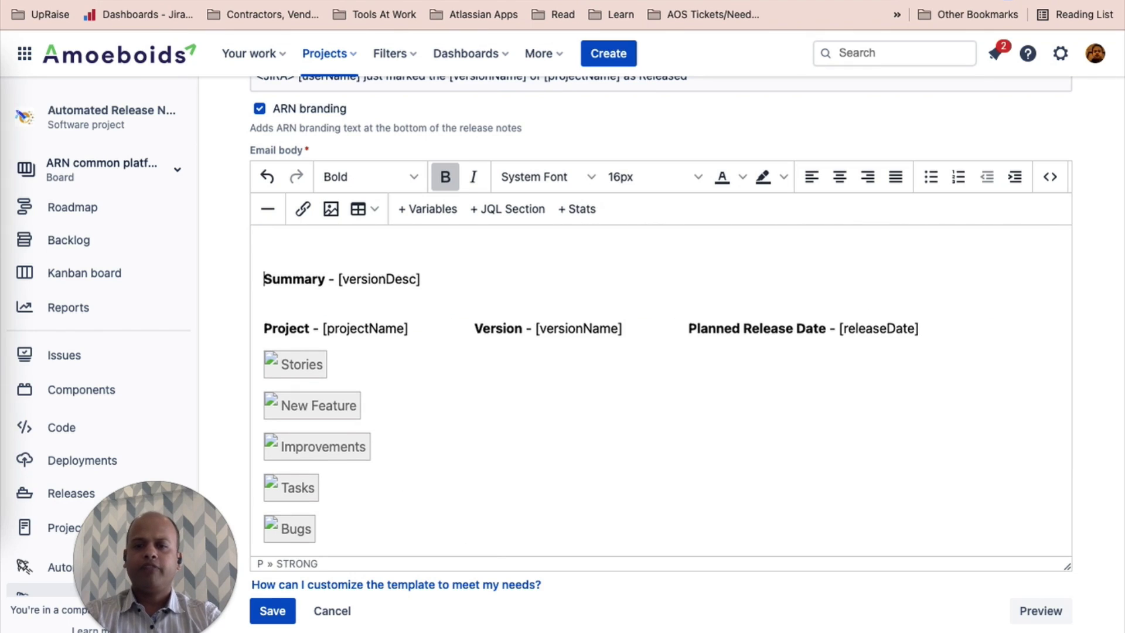
{"action": "key", "text": "BackSpace"}
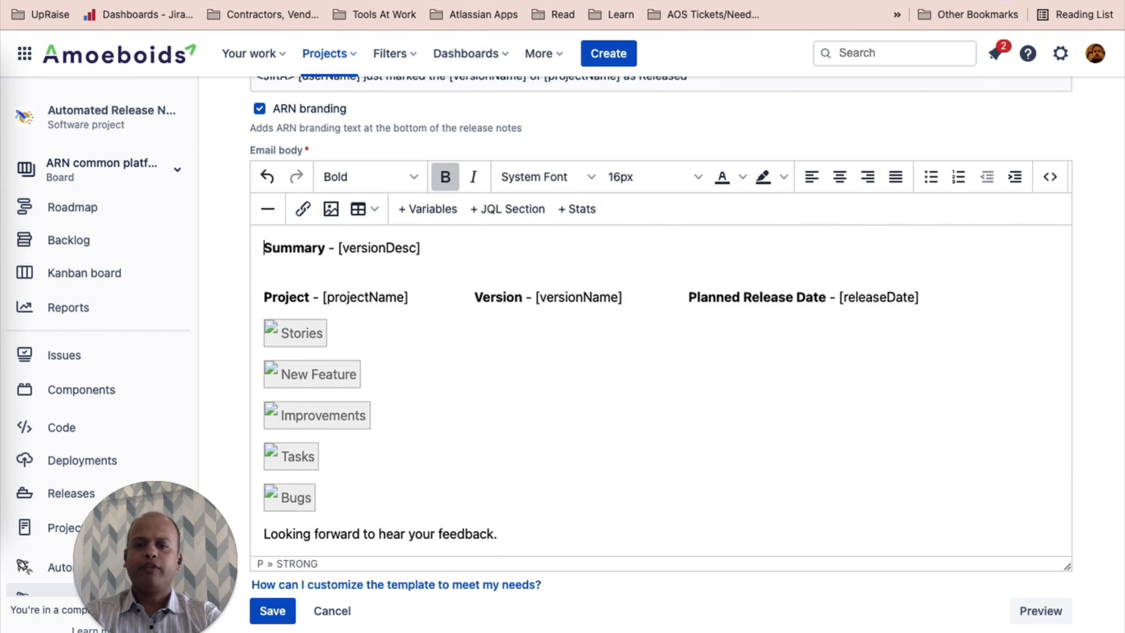
Delete the New Feature, Improvements, Tasks and Bugs sections from the email body
{"action": "left_click", "coordinate": [318, 378]}
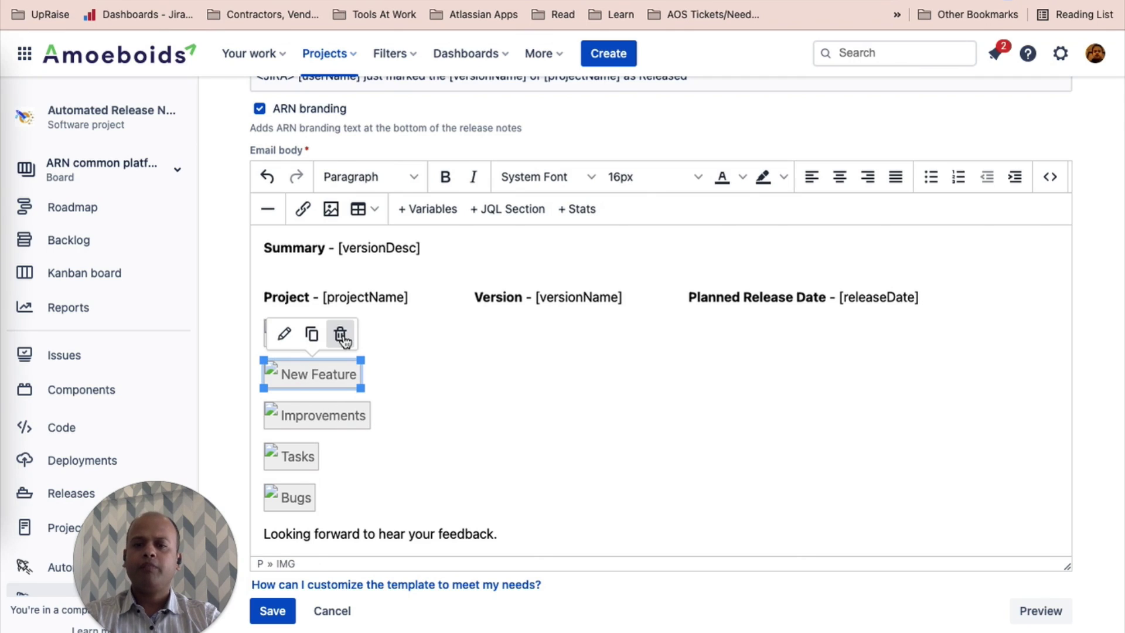
{"action": "left_click", "coordinate": [341, 336]}
{"action": "left_click", "coordinate": [341, 333]}
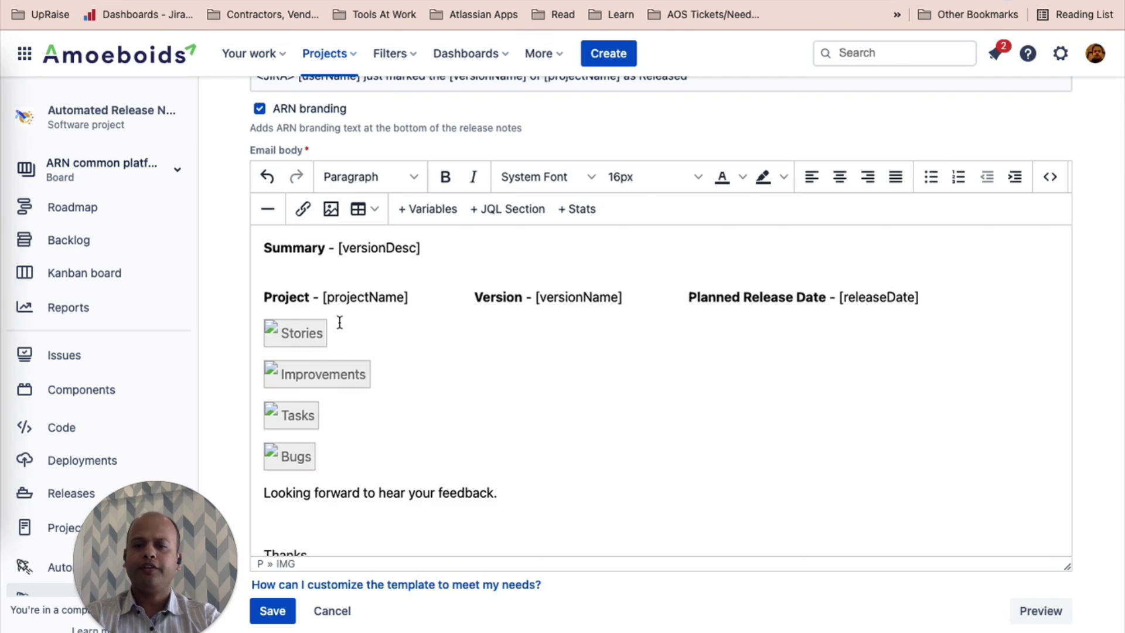
{"action": "left_click", "coordinate": [328, 371]}
{"action": "left_click", "coordinate": [346, 334]}
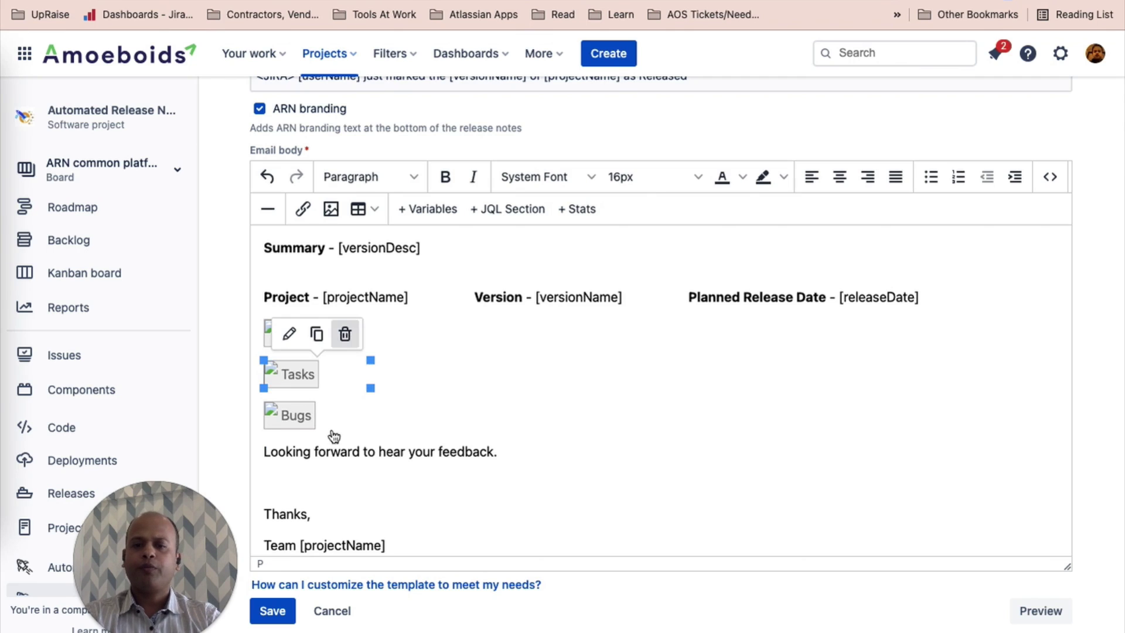
{"action": "left_click", "coordinate": [300, 378]}
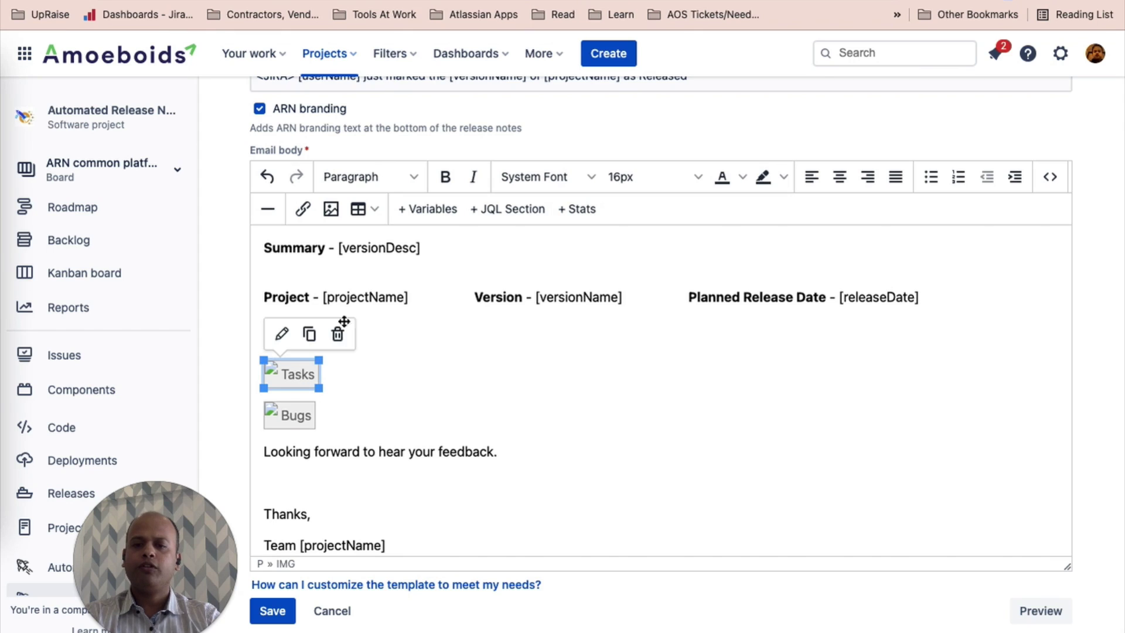
{"action": "left_click", "coordinate": [338, 350]}
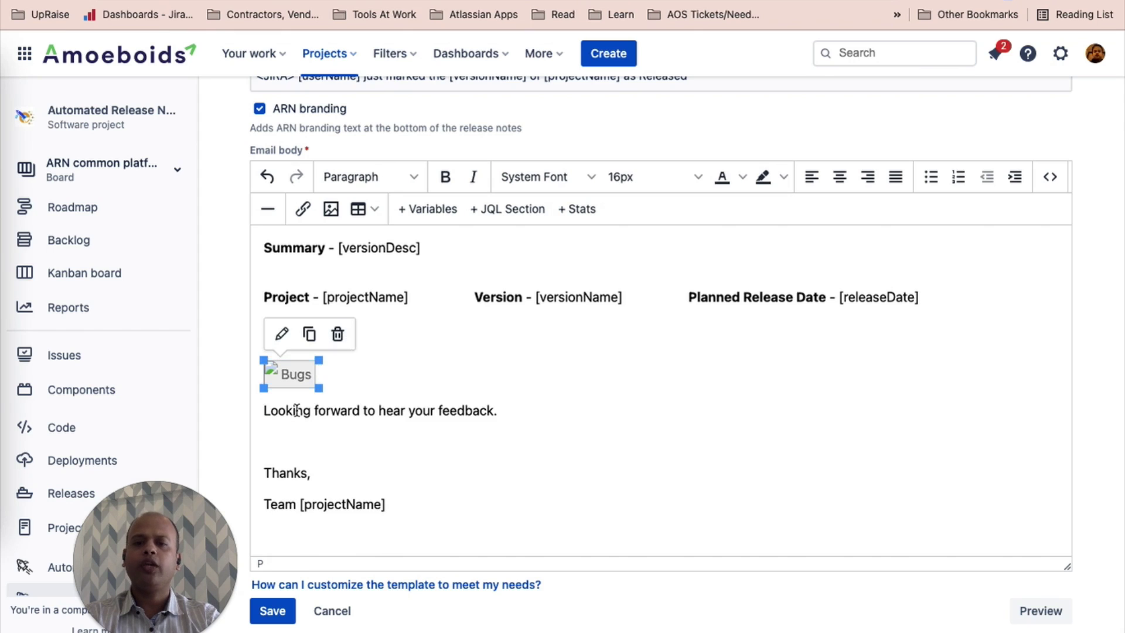
{"action": "left_click", "coordinate": [299, 373]}
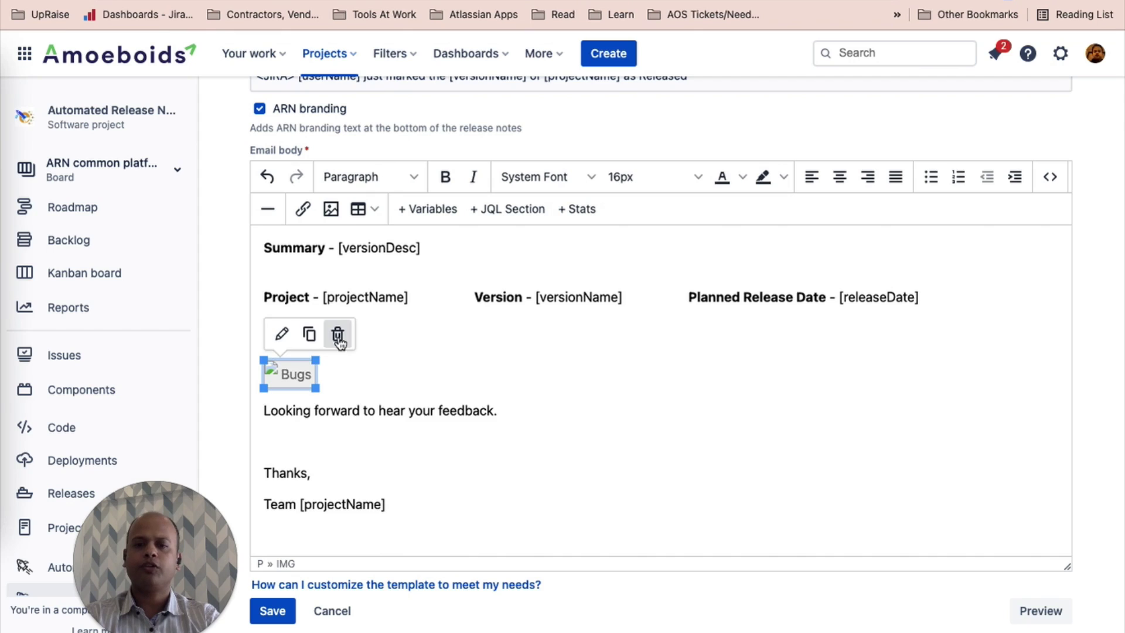
{"action": "left_click", "coordinate": [338, 335]}
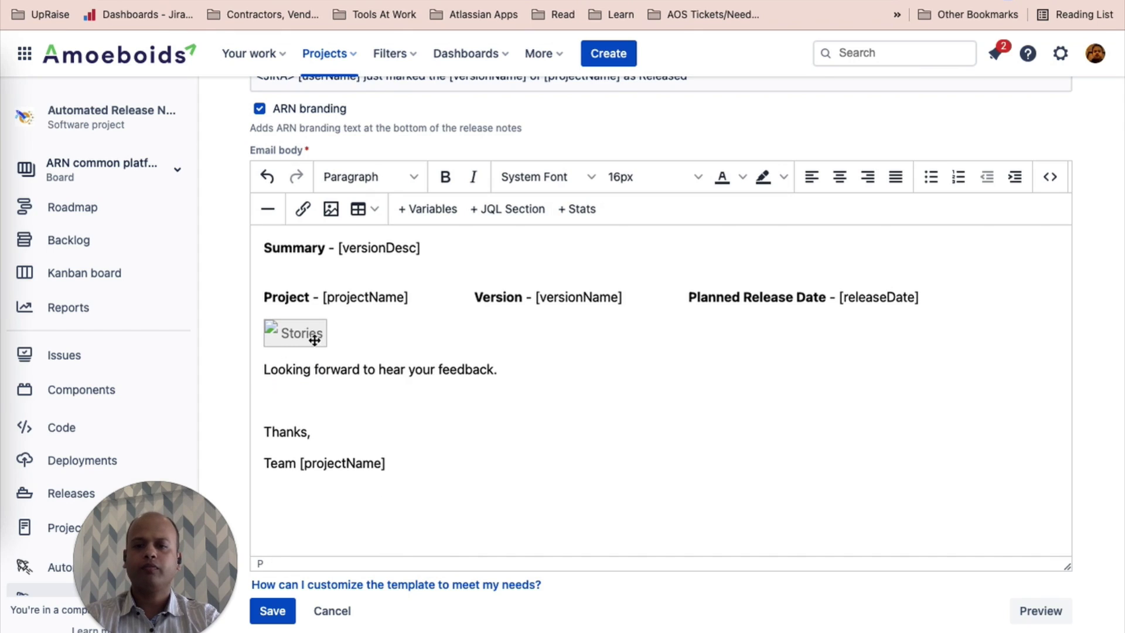
Open the Stories JQL section for editing and replace its title with "All items from [versionName]"
{"action": "left_click", "coordinate": [306, 333]}
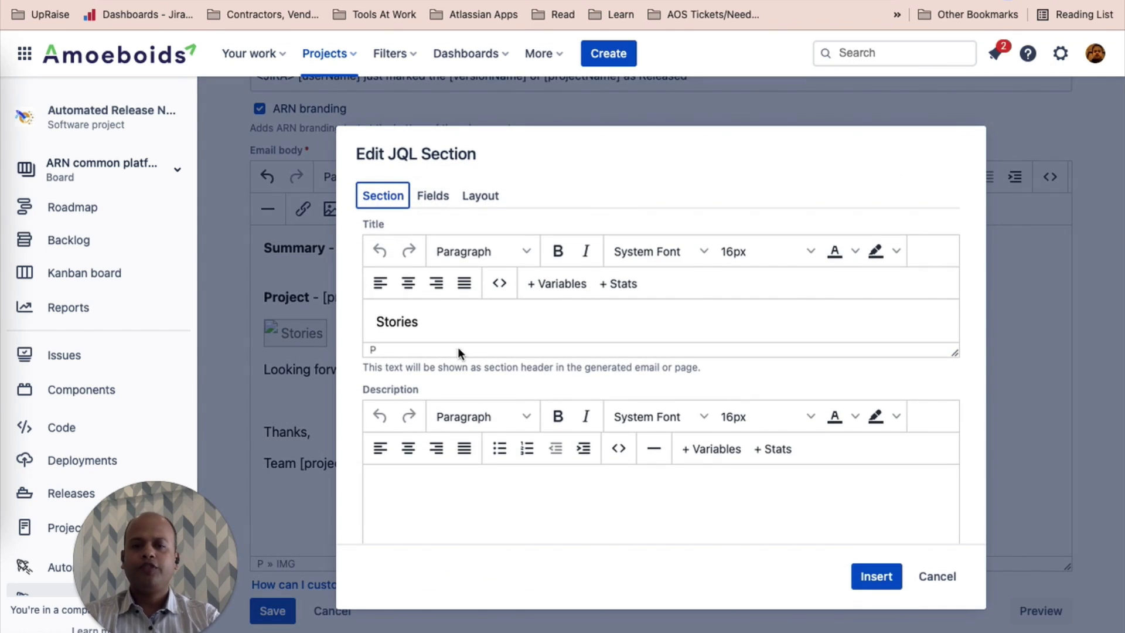
{"action": "left_click", "coordinate": [417, 321]}
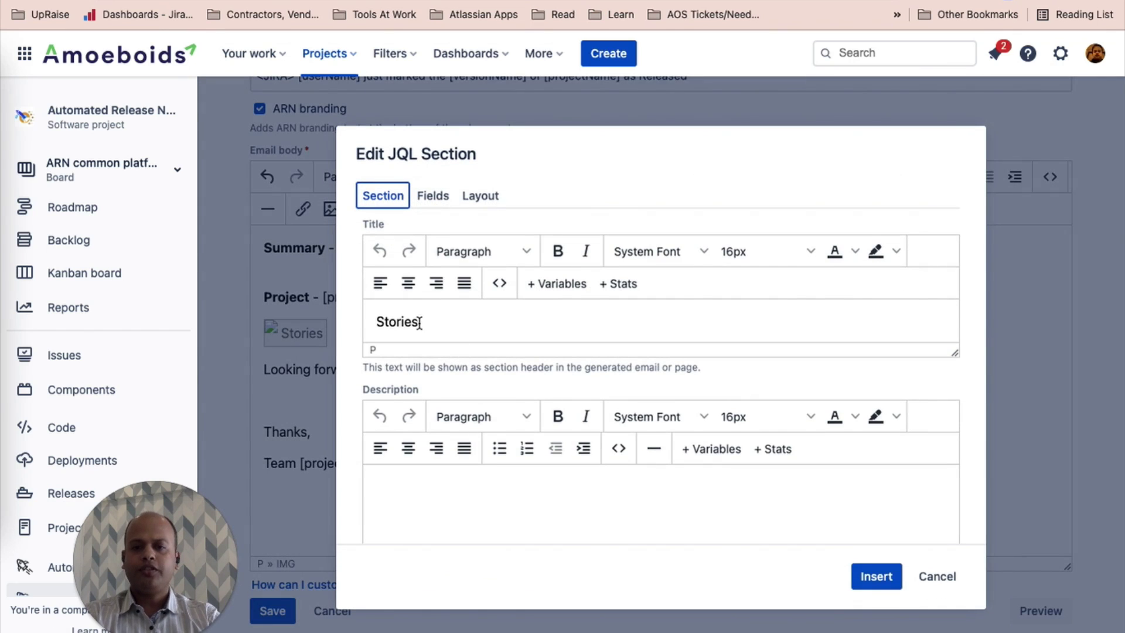
{"action": "double_click", "coordinate": [418, 322]}
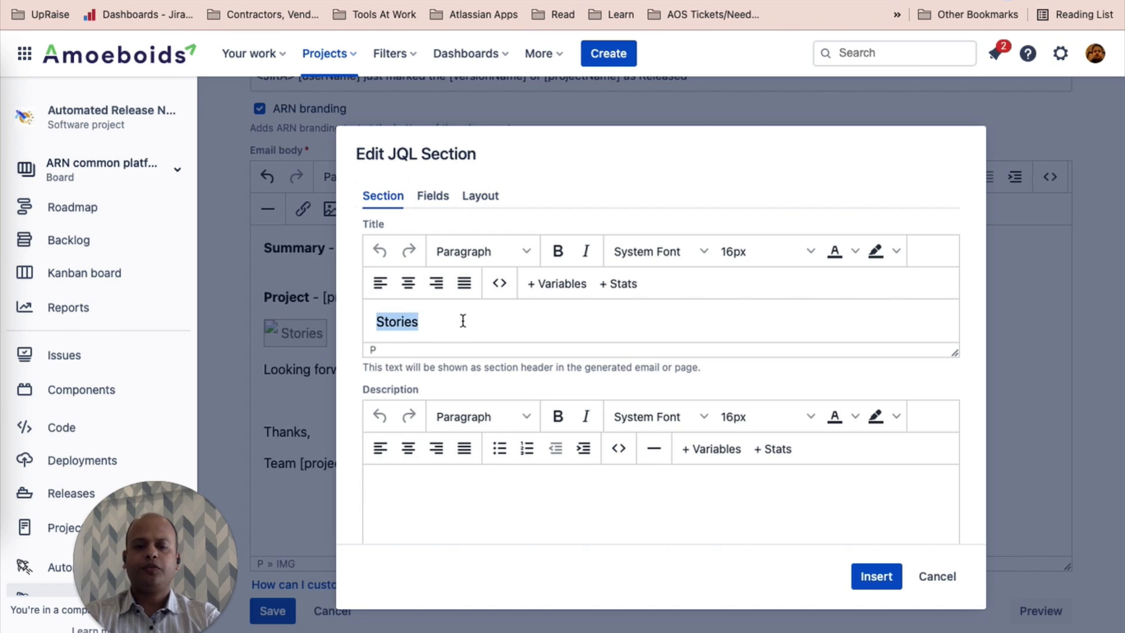
{"action": "type", "text": "All items "}
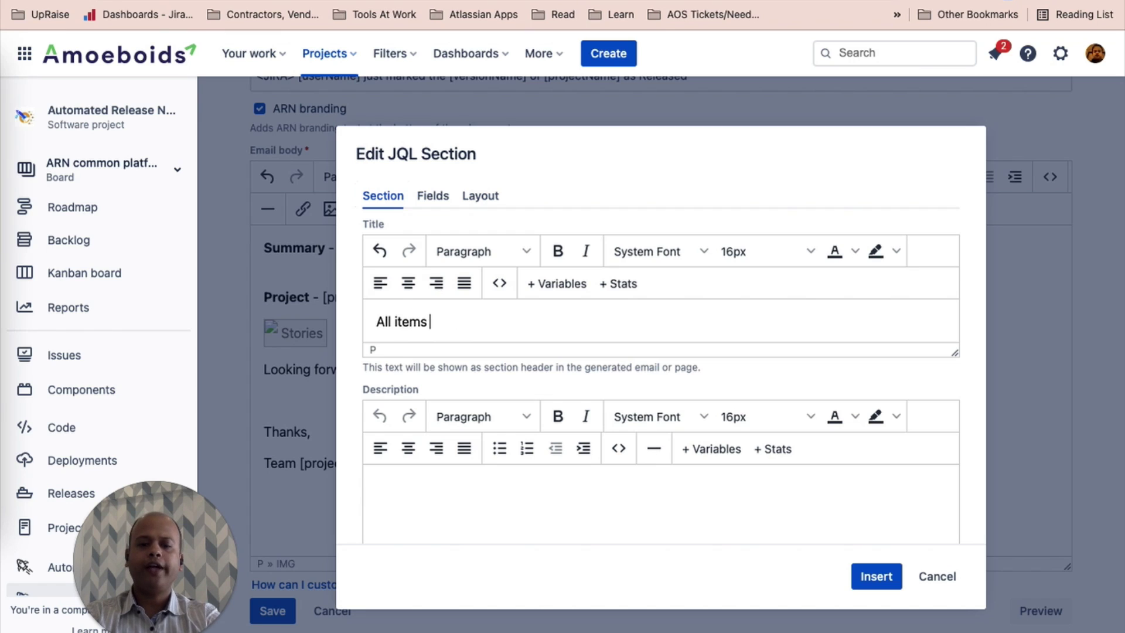
{"action": "type", "text": "from [versionName]"}
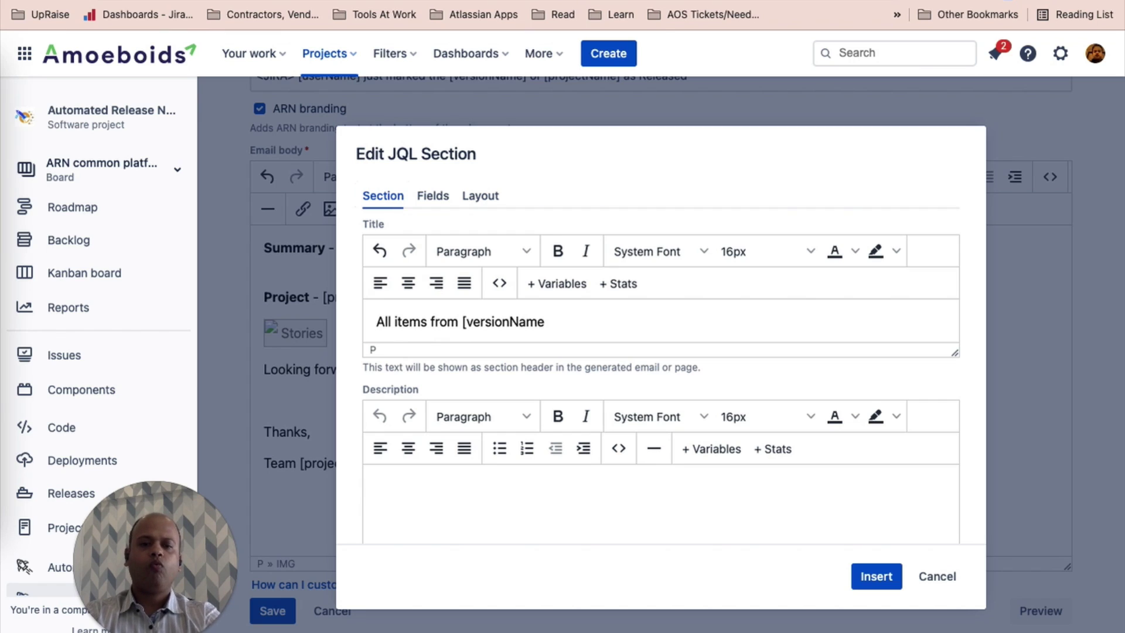
Remove the story issue type condition from the section's JQL, leaving project=[projectId] and fixVersion="[versionId]"
{"action": "scroll", "coordinate": [533, 342], "scroll_direction": "down", "scroll_amount": 3}
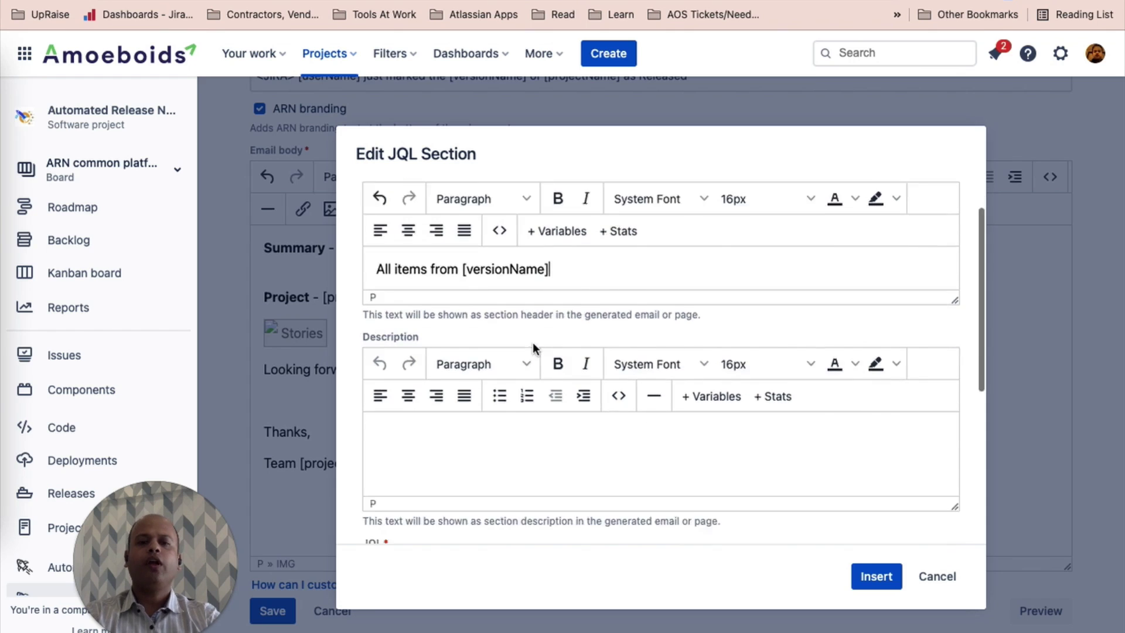
{"action": "scroll", "coordinate": [519, 434], "scroll_direction": "down", "scroll_amount": 2}
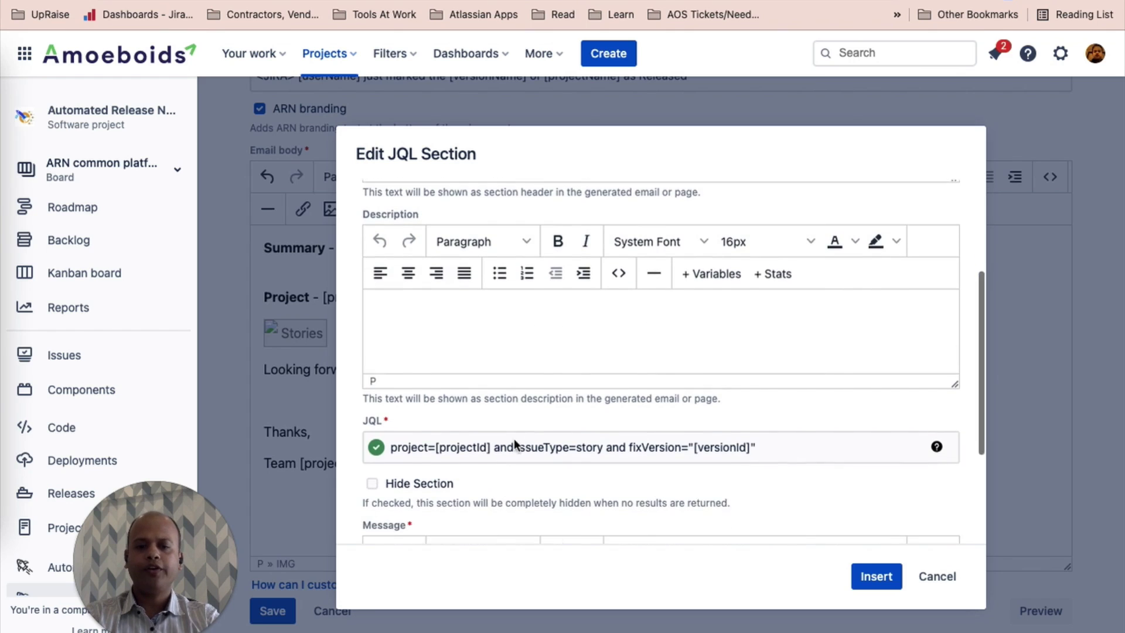
{"action": "left_click", "coordinate": [497, 438]}
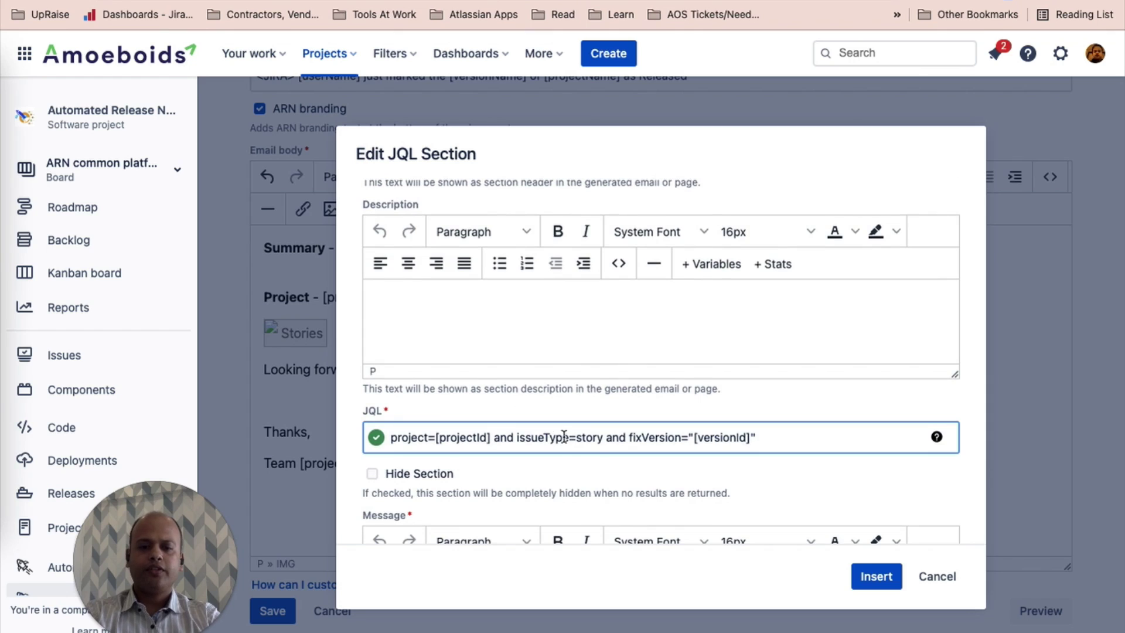
{"action": "left_click", "coordinate": [607, 437], "text": "shift"}
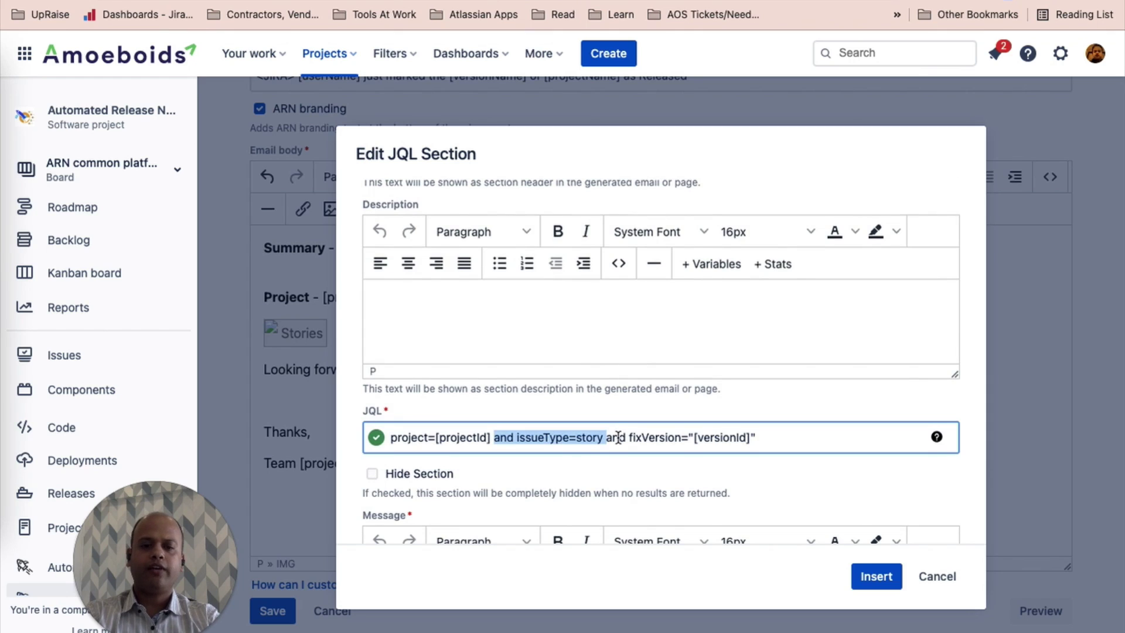
{"action": "key", "text": "BackSpace"}
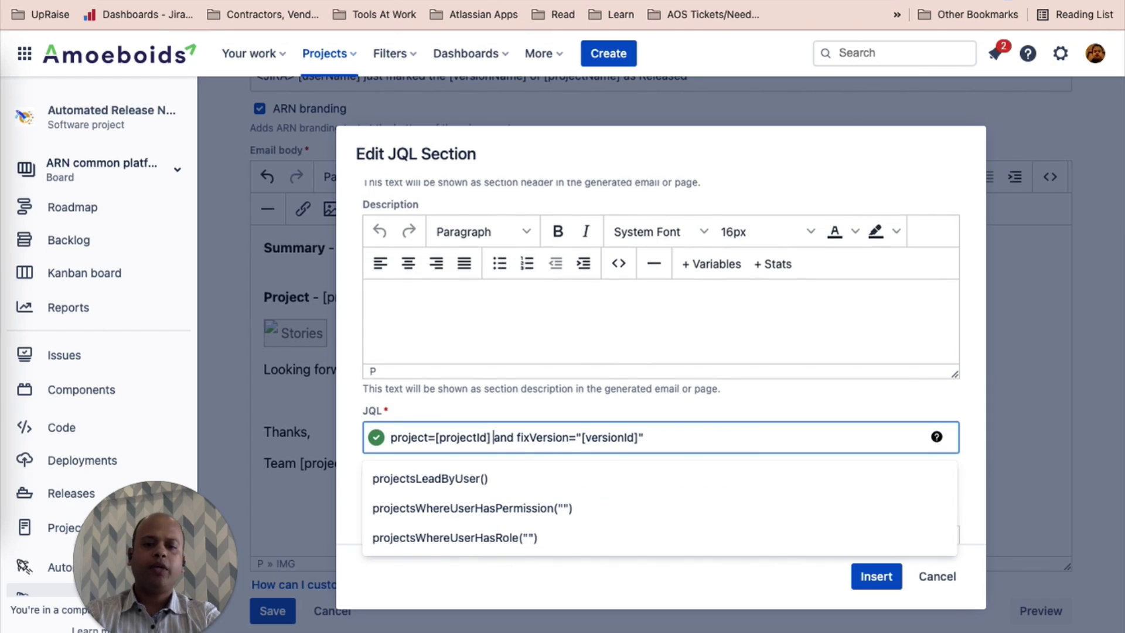
{"action": "left_click", "coordinate": [651, 437]}
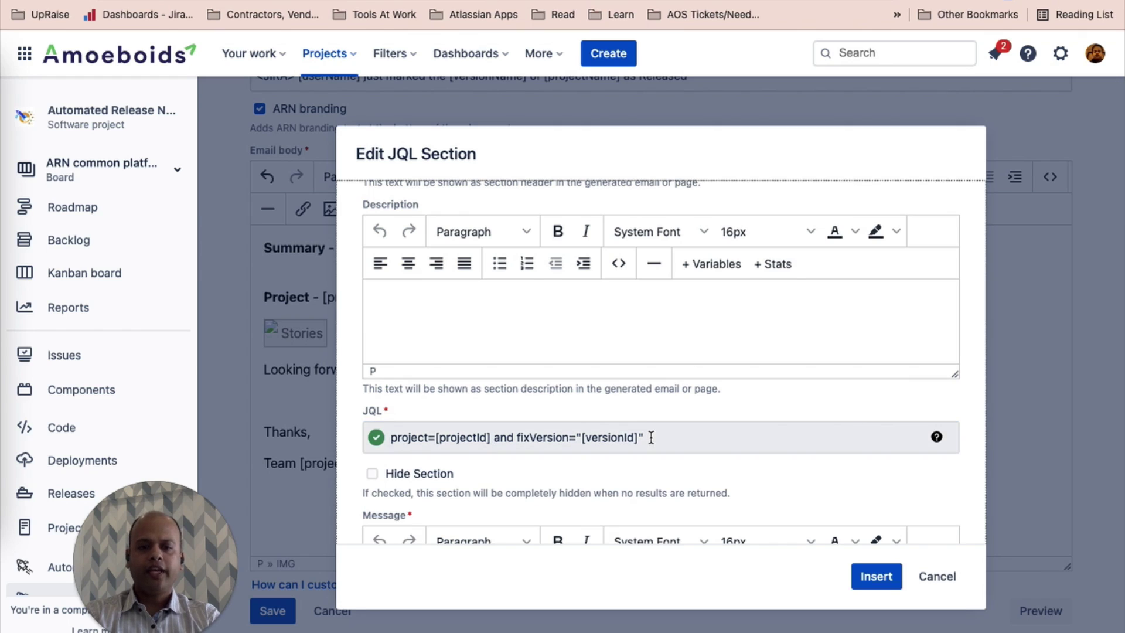
Change the section's empty-result message to "No issues were part of this version." and apply the section edits
{"action": "scroll", "coordinate": [806, 491], "scroll_direction": "down", "scroll_amount": 1}
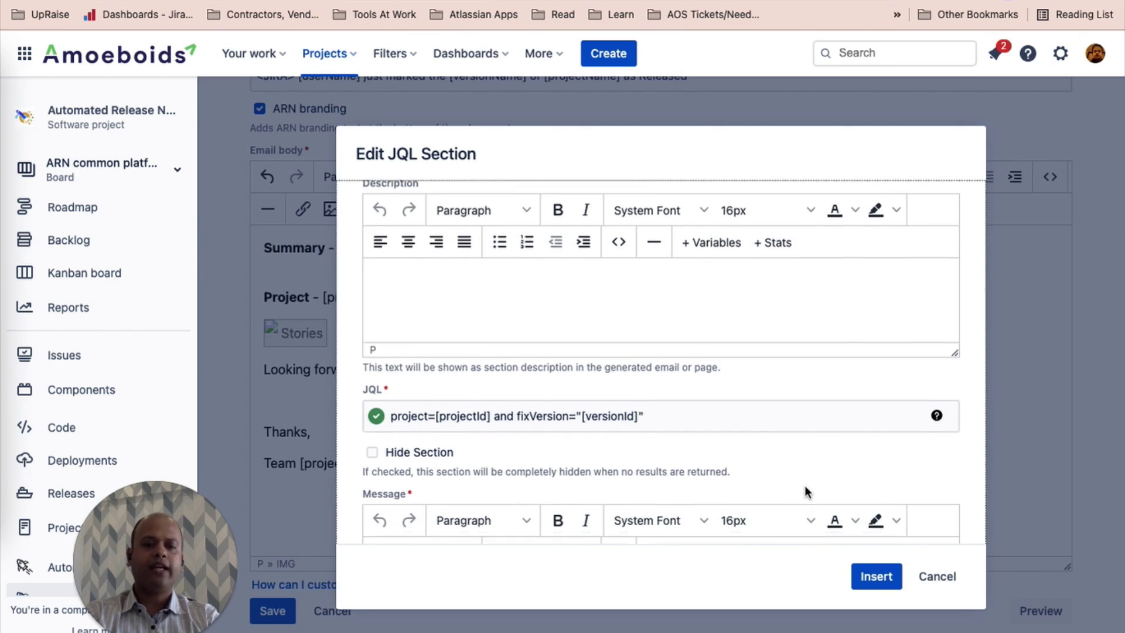
{"action": "scroll", "coordinate": [806, 491], "scroll_direction": "down", "scroll_amount": 5}
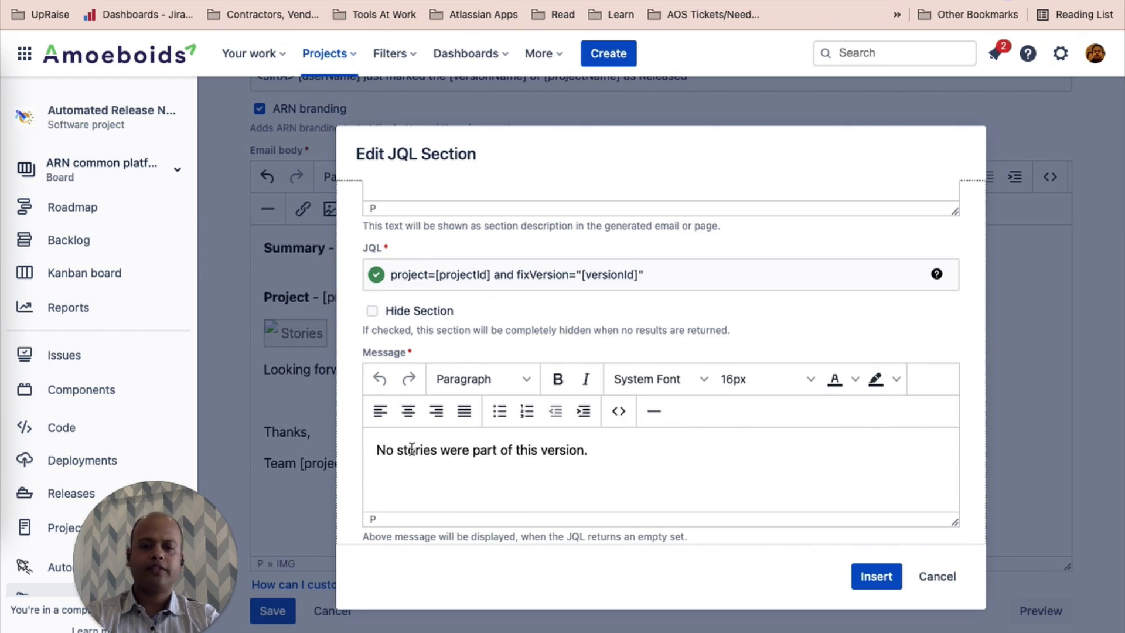
{"action": "double_click", "coordinate": [412, 449]}
{"action": "type", "text": "issues"}
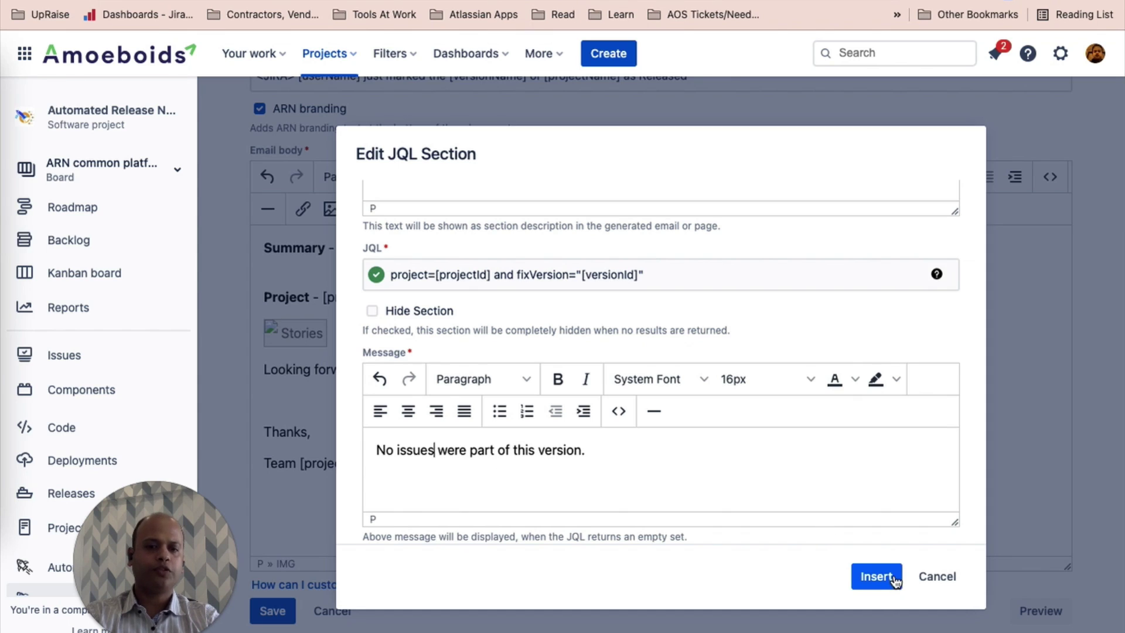
{"action": "left_click", "coordinate": [877, 576]}
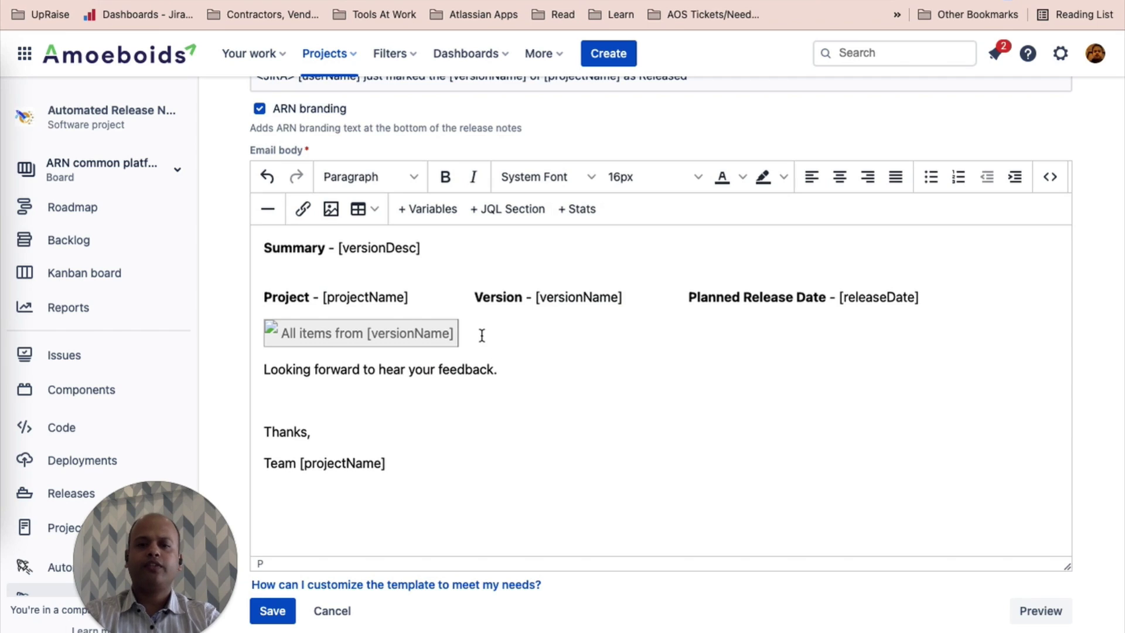
Add a "---" separator line and a blank line below the "All items from [versionName]" section in the email body
{"action": "left_click", "coordinate": [482, 335]}
{"action": "key", "text": "Return"}
{"action": "type", "text": "---"}
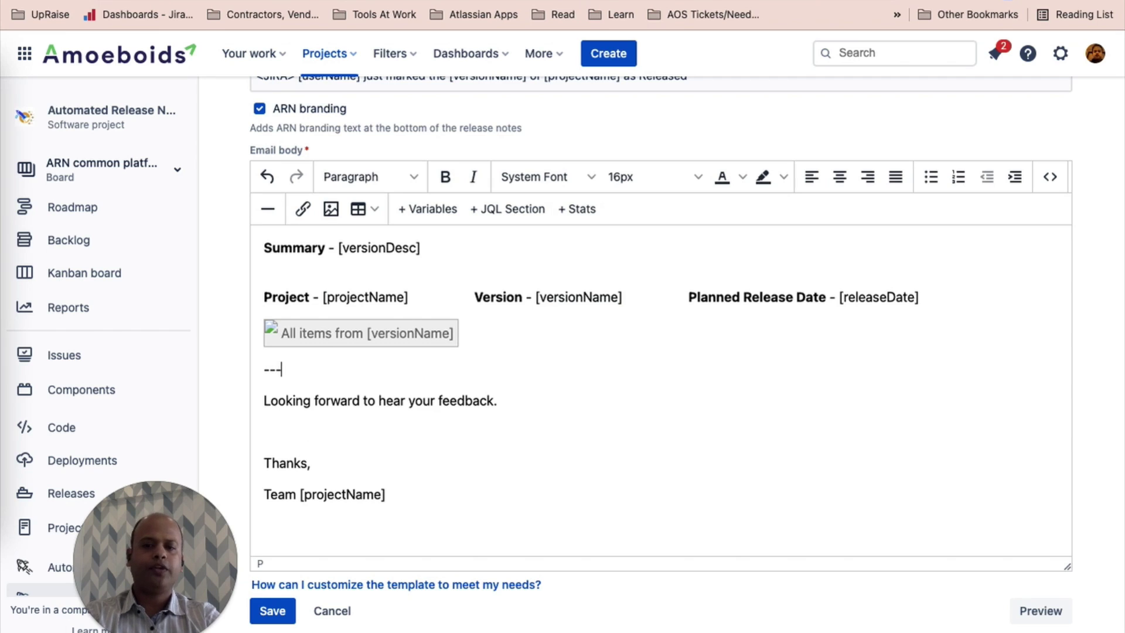
{"action": "key", "text": "Return"}
Clone the "All items from [versionName]" JQL section and title the clone "All items from [versionName1]"
{"action": "left_click", "coordinate": [374, 331]}
{"action": "left_click", "coordinate": [361, 295]}
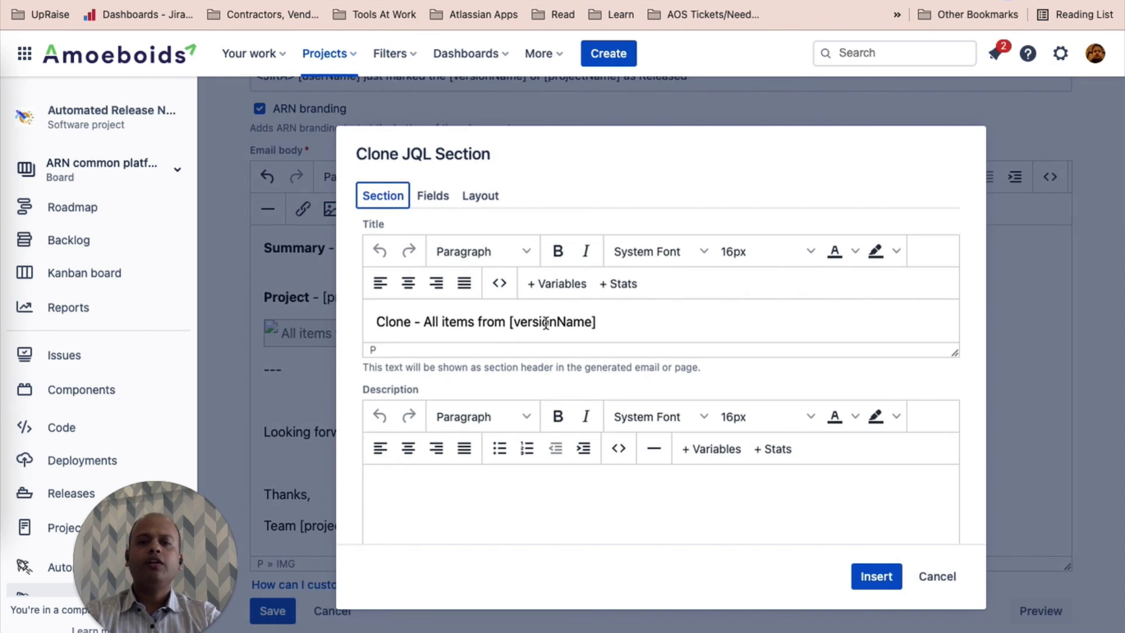
{"action": "left_click", "coordinate": [423, 322]}
{"action": "key", "text": "BackSpace"}
{"action": "key", "text": "BackSpace"}
{"action": "key", "text": "BackSpace"}
{"action": "key", "text": "BackSpace"}
{"action": "key", "text": "BackSpace"}
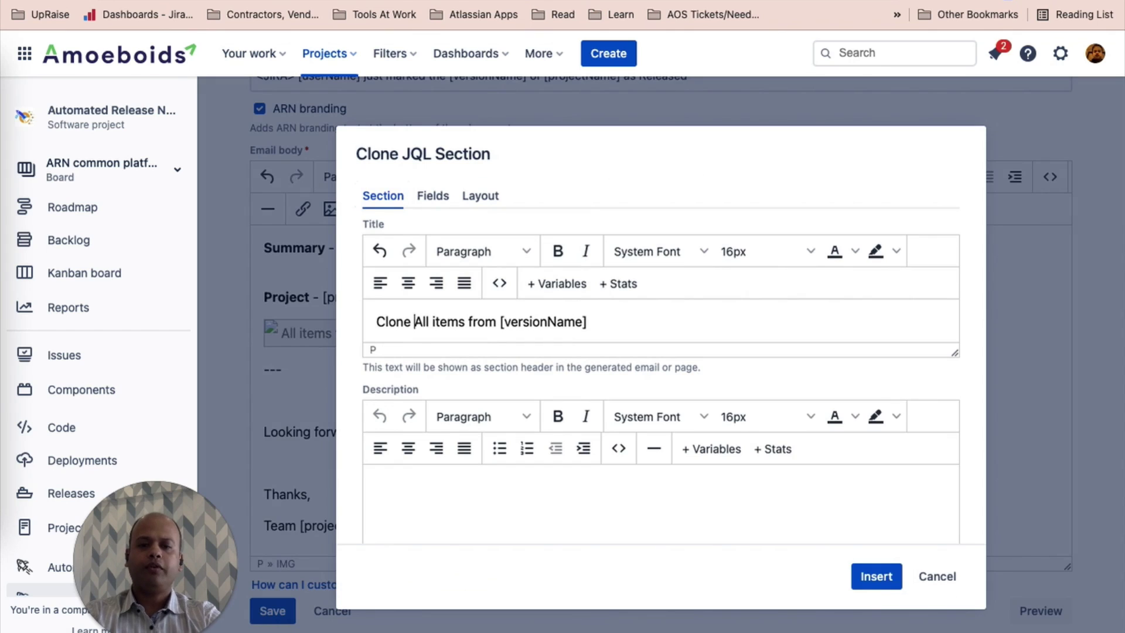
{"action": "key", "text": "BackSpace"}
{"action": "key", "text": "BackSpace"}
{"action": "key", "text": "BackSpace"}
{"action": "left_click", "coordinate": [550, 321]}
Change the clone's JQL to project=[projectId] and fixVersion="[versionId1]" and insert the section into the email body
{"action": "scroll", "coordinate": [546, 362], "scroll_direction": "down", "scroll_amount": 5}
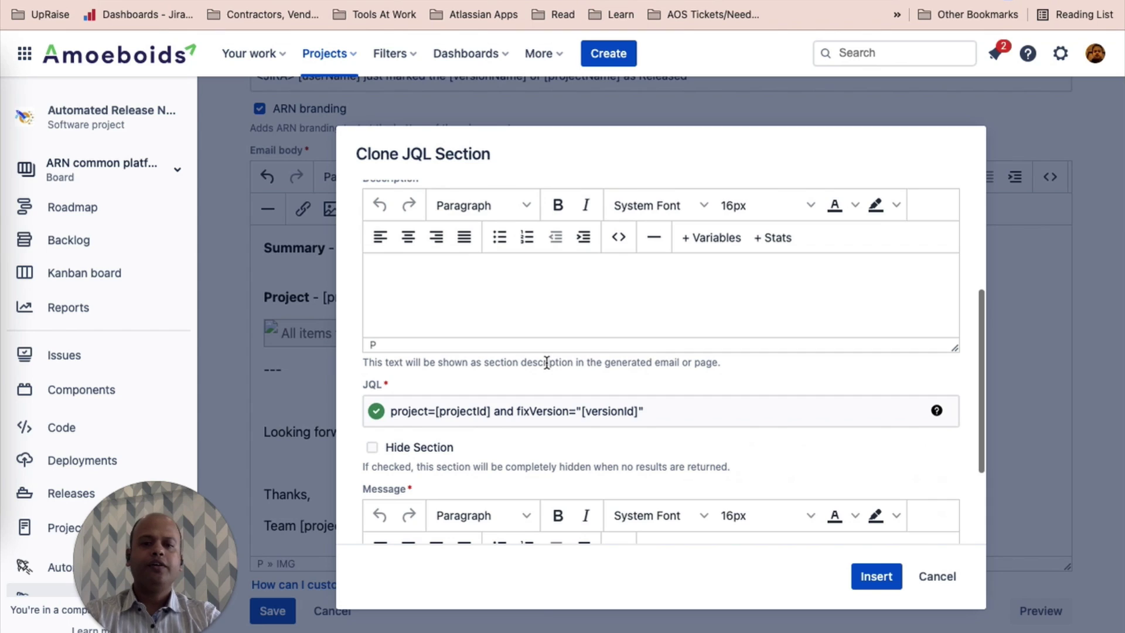
{"action": "left_click", "coordinate": [636, 410]}
{"action": "type", "text": "1"}
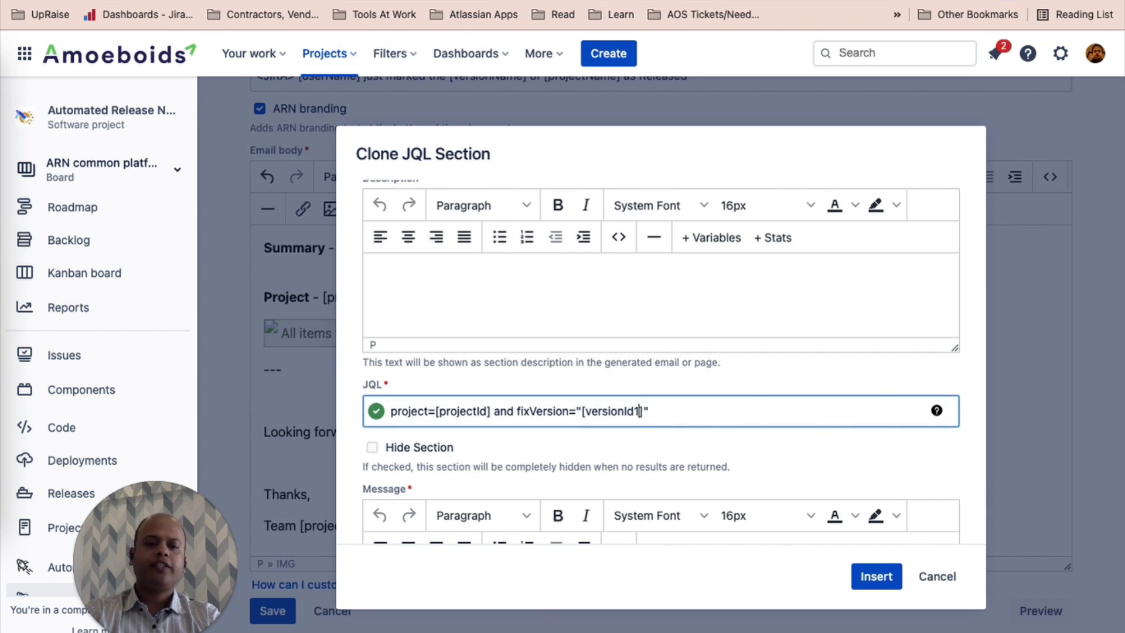
{"action": "scroll", "coordinate": [738, 442], "scroll_direction": "down", "scroll_amount": 3}
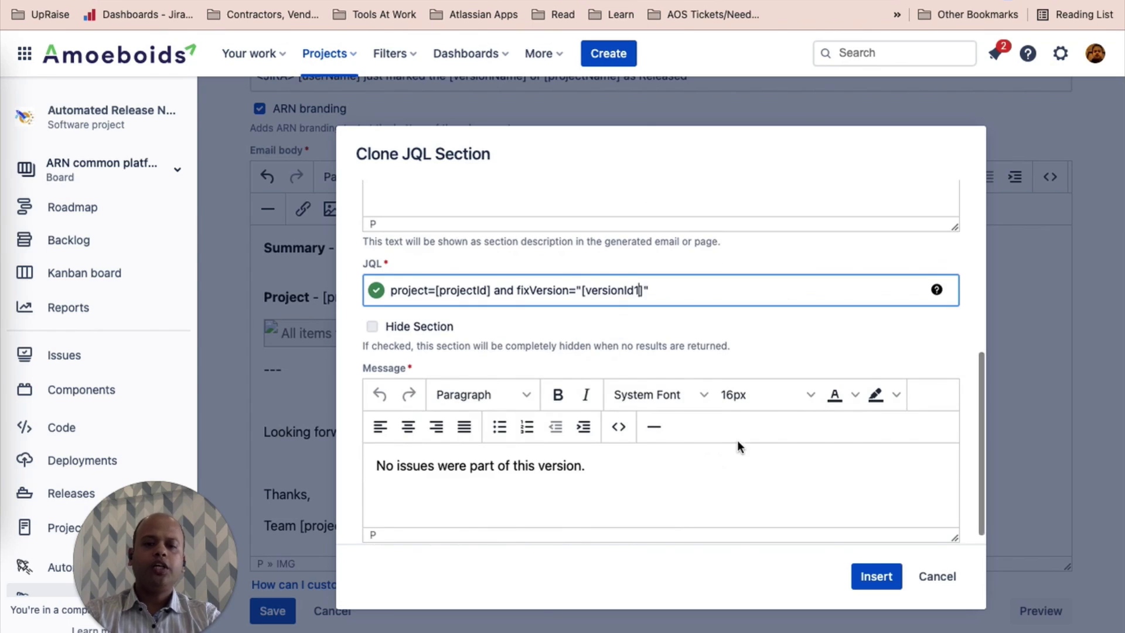
{"action": "scroll", "coordinate": [738, 441], "scroll_direction": "down", "scroll_amount": 1}
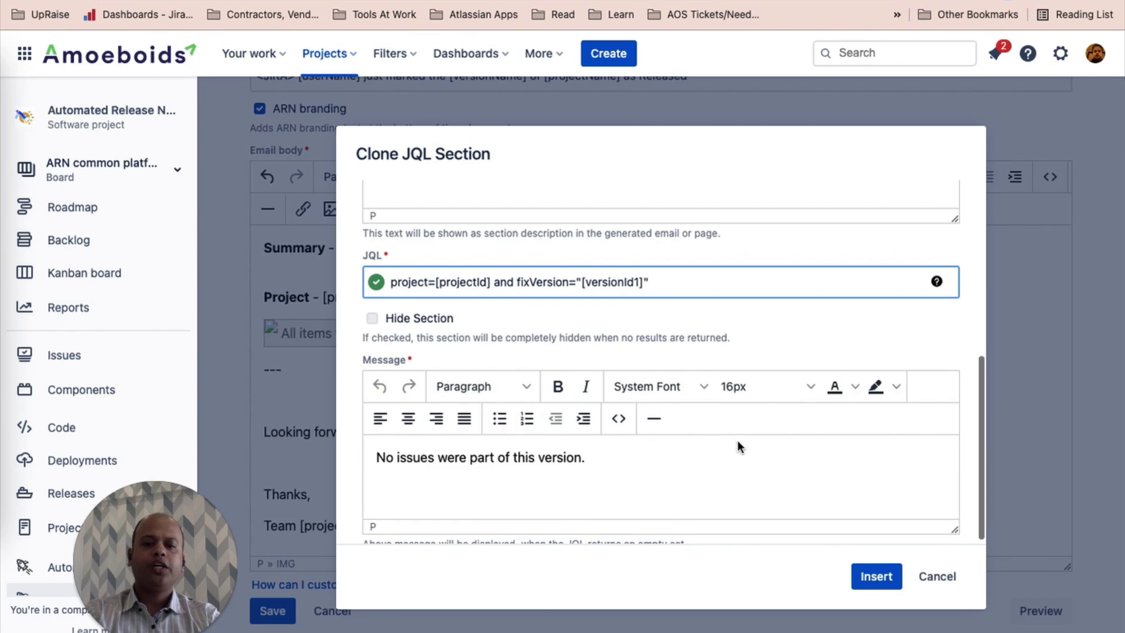
{"action": "left_click", "coordinate": [881, 575]}
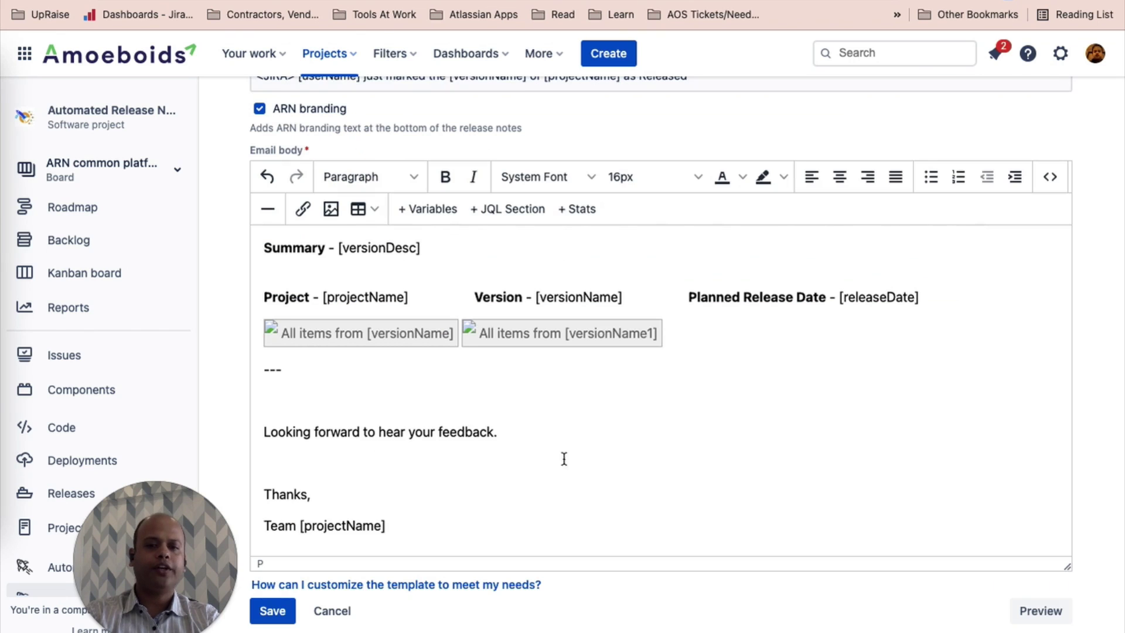
Move the [versionName1] section onto its own line and add a "---" separator between the two sections
{"action": "left_click_drag", "start_coordinate": [500, 332], "coordinate": [270, 369]}
{"action": "key", "text": "Return"}
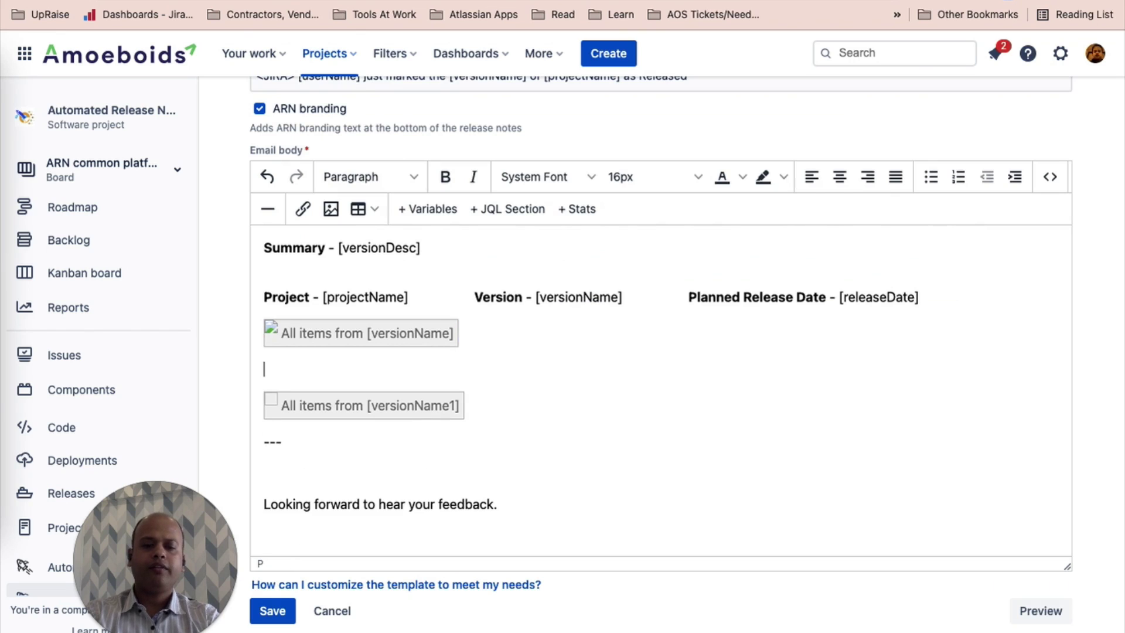
{"action": "type", "text": "---"}
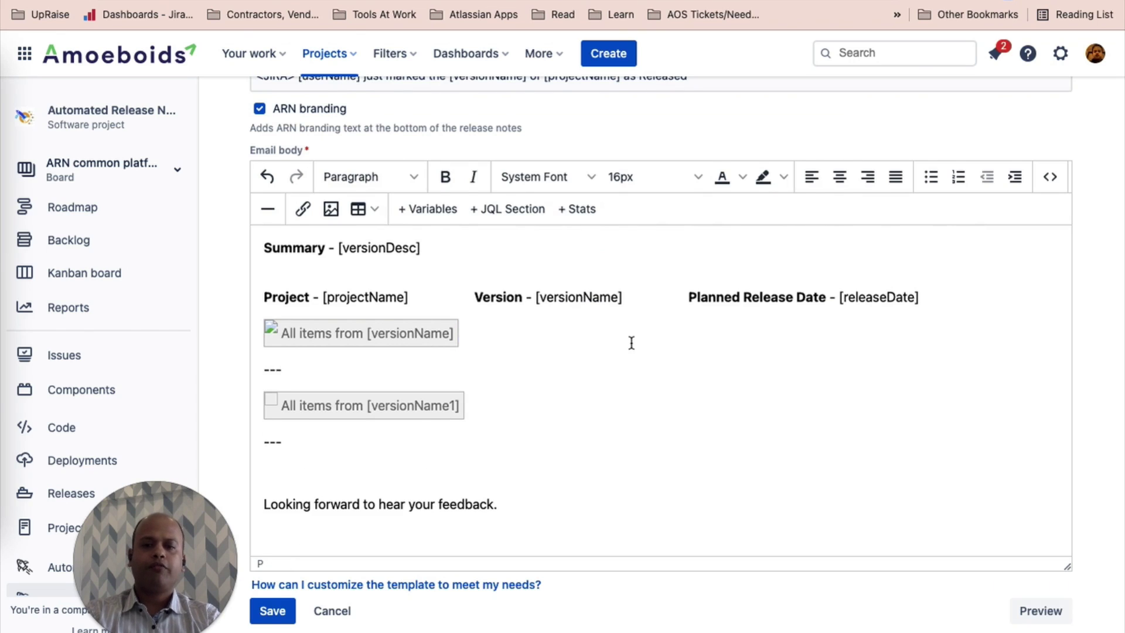
Delete the Summary line and the blank line beneath it from the start of the email body
{"action": "scroll", "coordinate": [630, 328], "scroll_direction": "up", "scroll_amount": 1}
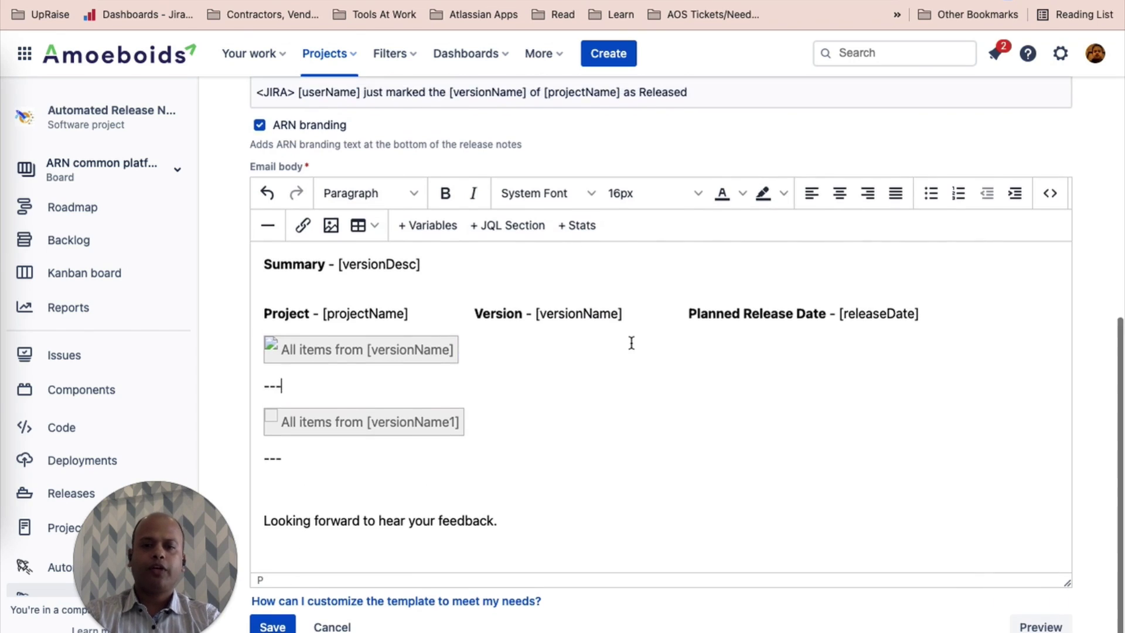
{"action": "triple_click", "coordinate": [459, 264]}
{"action": "key", "text": "BackSpace"}
{"action": "key", "text": "Down"}
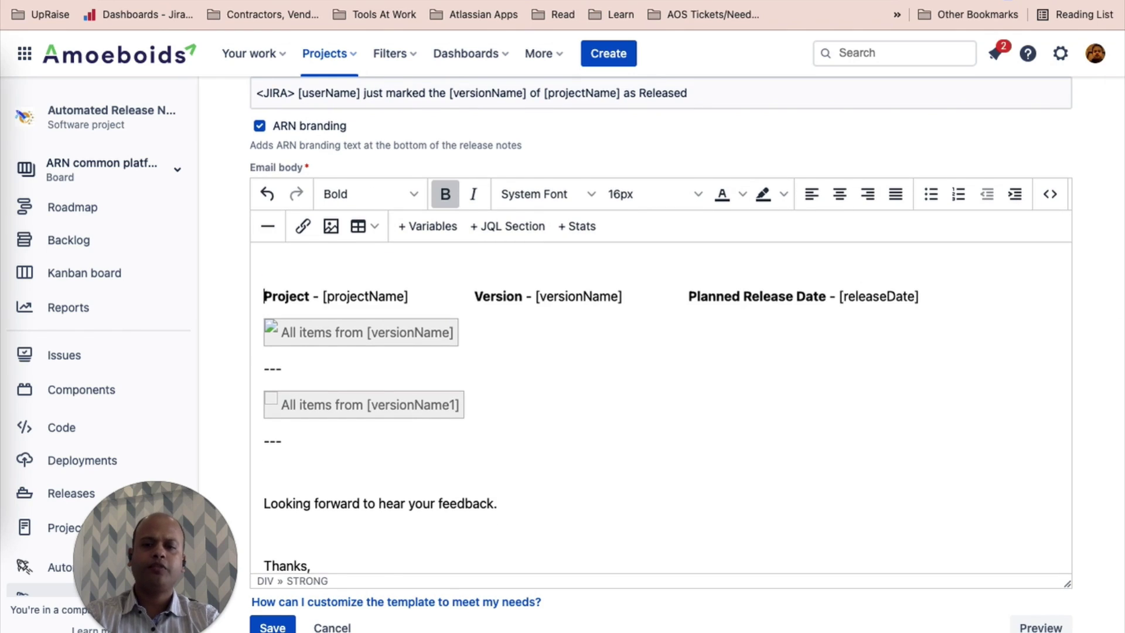
{"action": "key", "text": "BackSpace"}
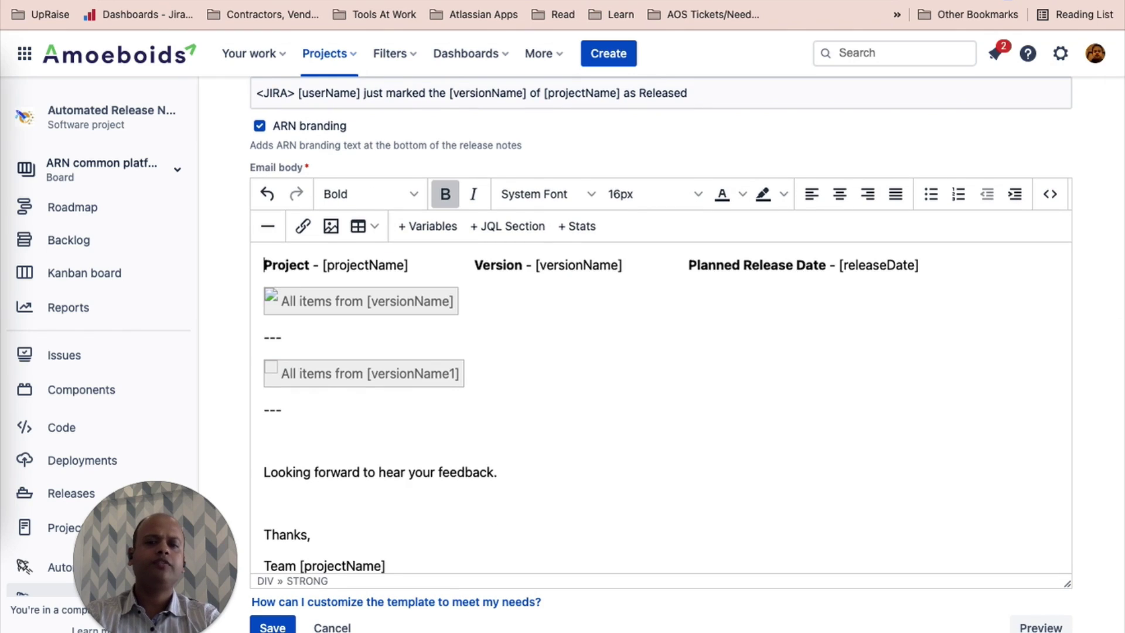
Change the Version label to "Versions" and append "& [versionName1]" after [versionName]
{"action": "left_click", "coordinate": [521, 264]}
{"action": "type", "text": "s"}
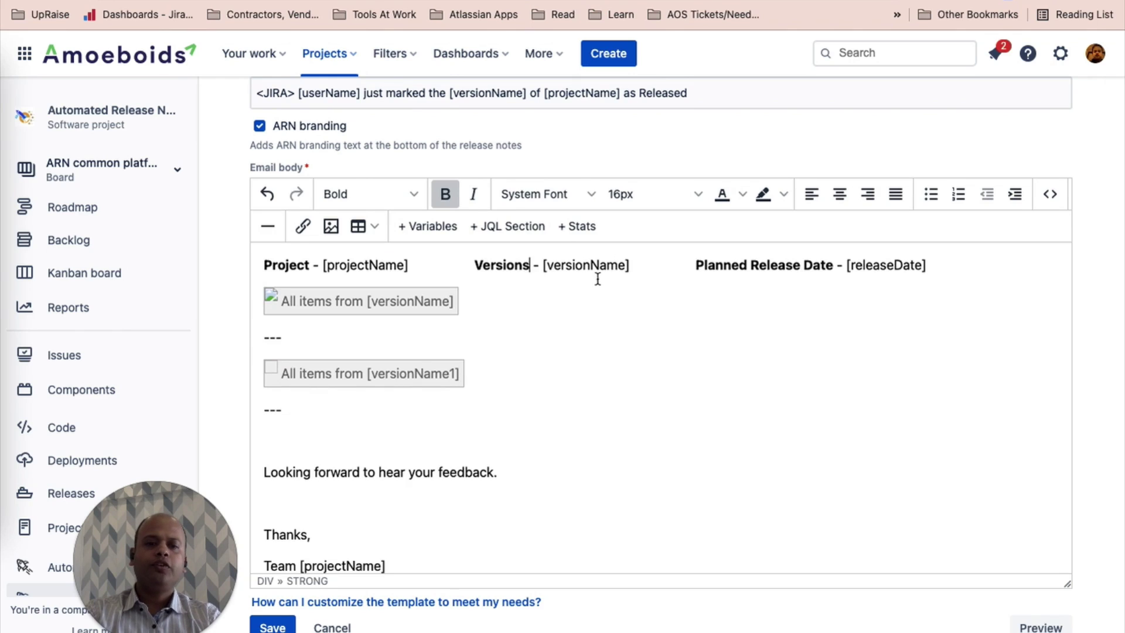
{"action": "left_click", "coordinate": [633, 265]}
{"action": "type", "text": "& "}
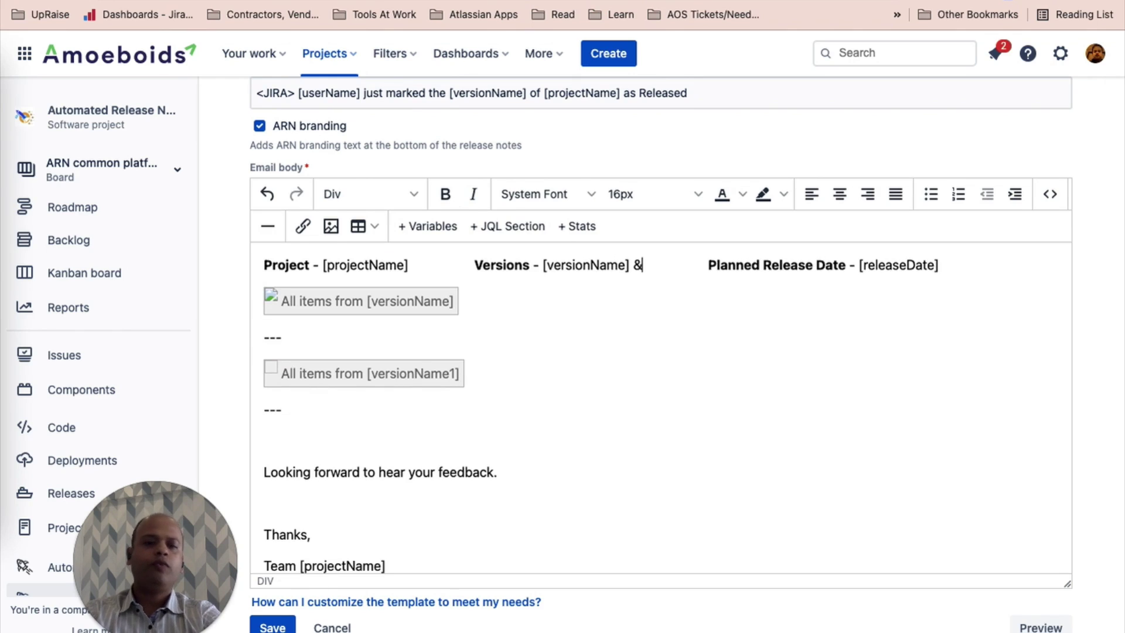
{"action": "type", "text": "[version"}
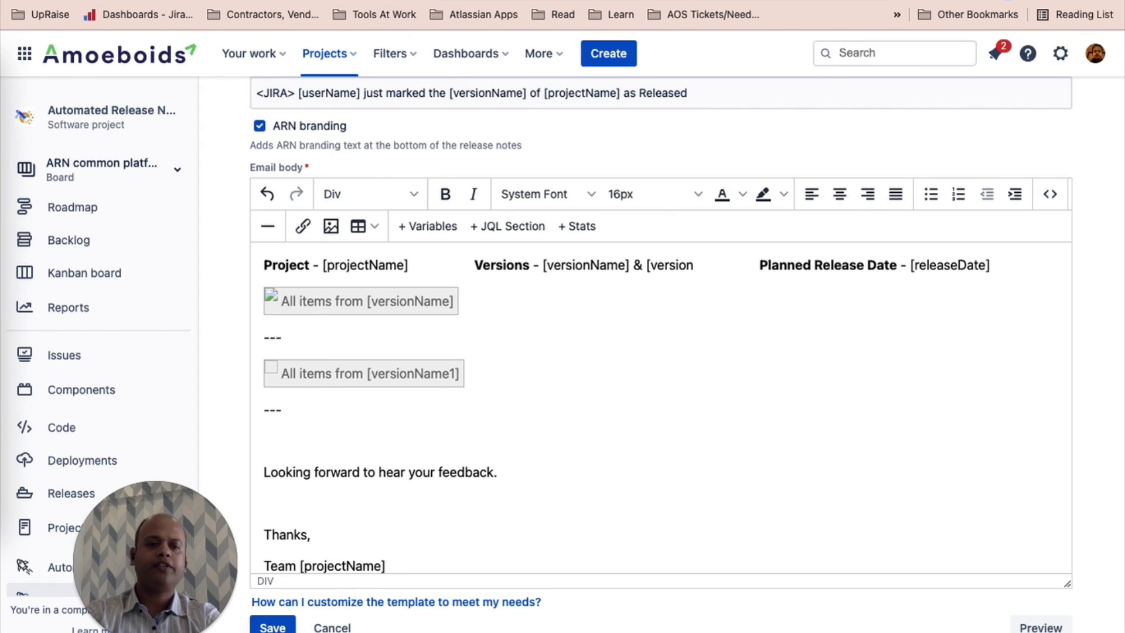
{"action": "type", "text": "Name1]"}
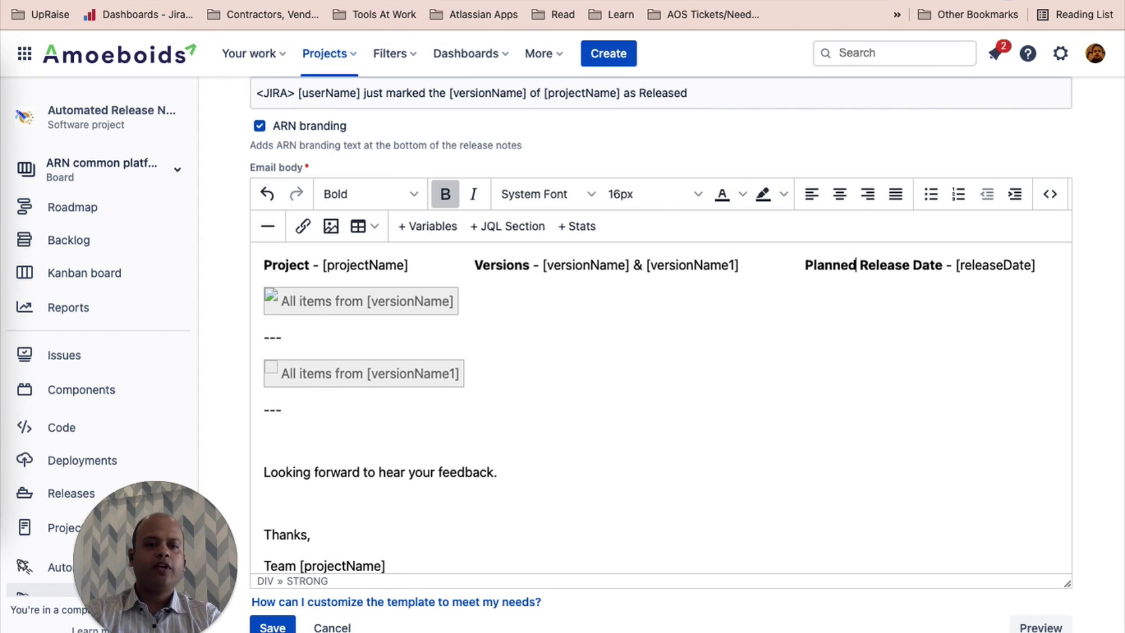
Rename the "Planned Release Date" label in the email body to "Release Dates"
{"action": "key", "text": "shift+Left"}
{"action": "key", "text": "shift+Left"}
{"action": "key", "text": "shift+Left"}
{"action": "key", "text": "shift+Left"}
{"action": "key", "text": "shift+Left"}
{"action": "key", "text": "shift+Left"}
{"action": "key", "text": "shift+Left"}
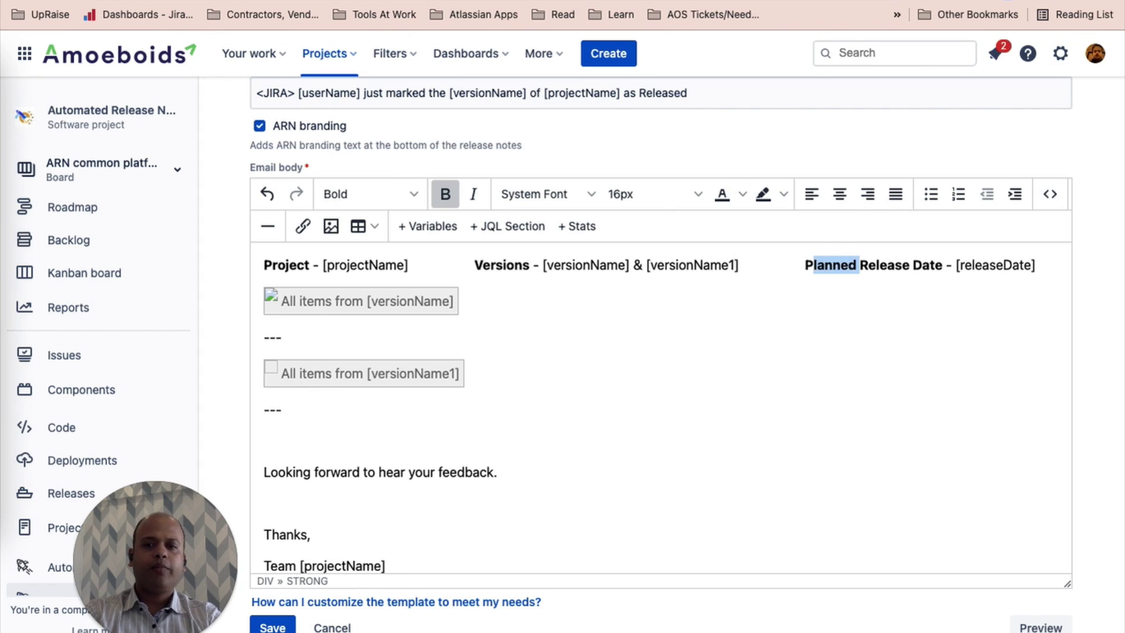
{"action": "key", "text": "BackSpace"}
{"action": "key", "text": "Right"}
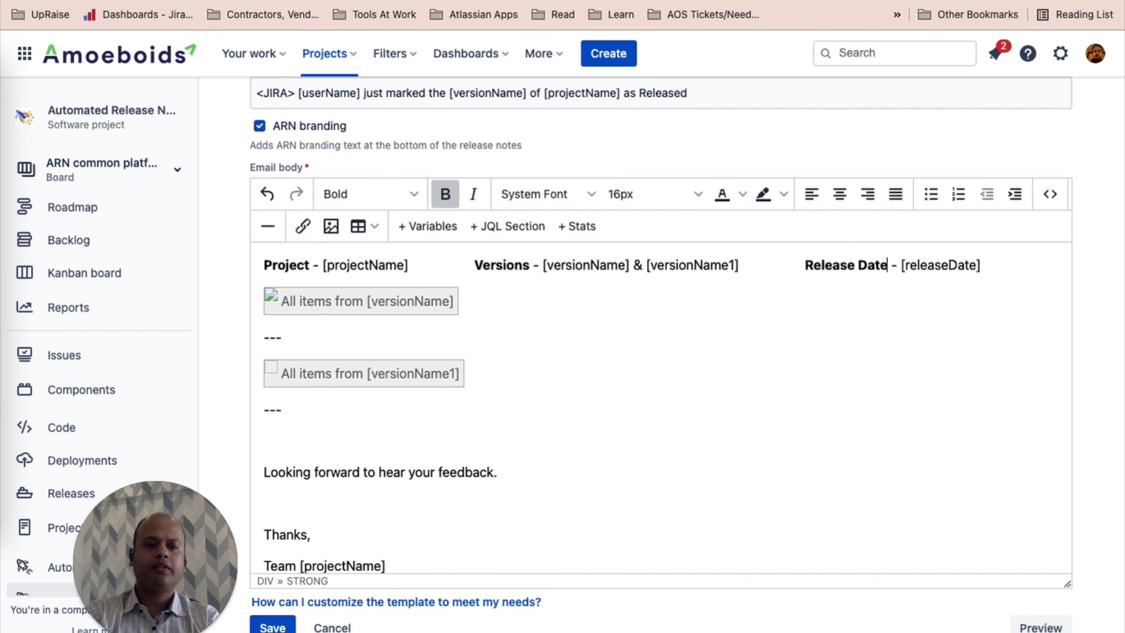
{"action": "type", "text": "s"}
{"action": "key", "text": "Right"}
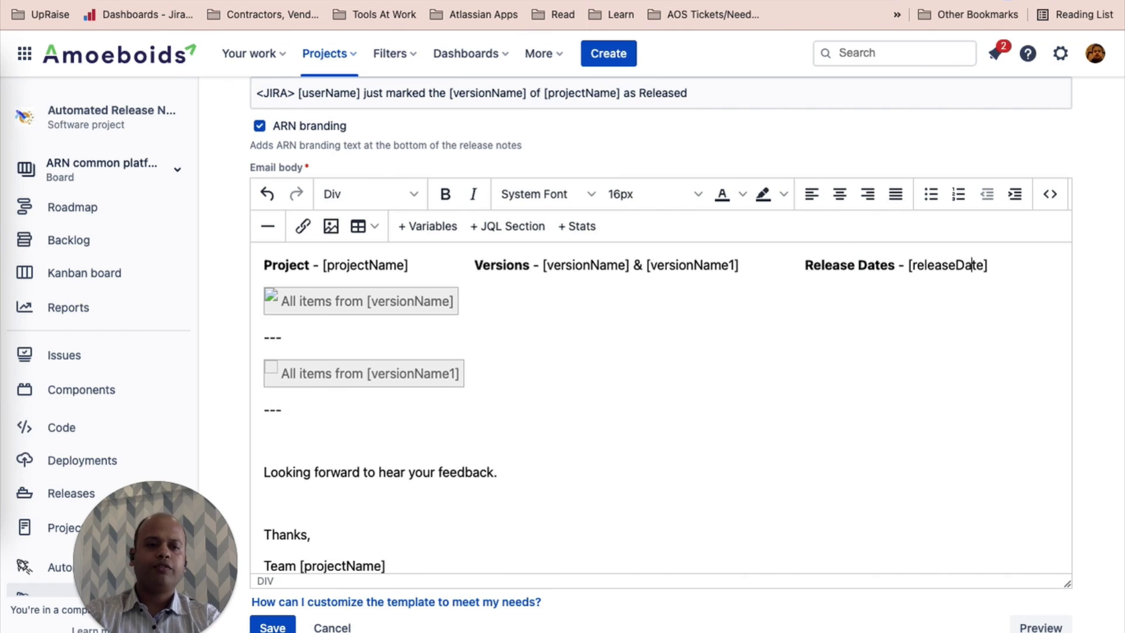
Append "& [releaseDate1]" after [releaseDate] and save the template
{"action": "type", "text": "&"}
{"action": "type", "text": " [releaseDate"}
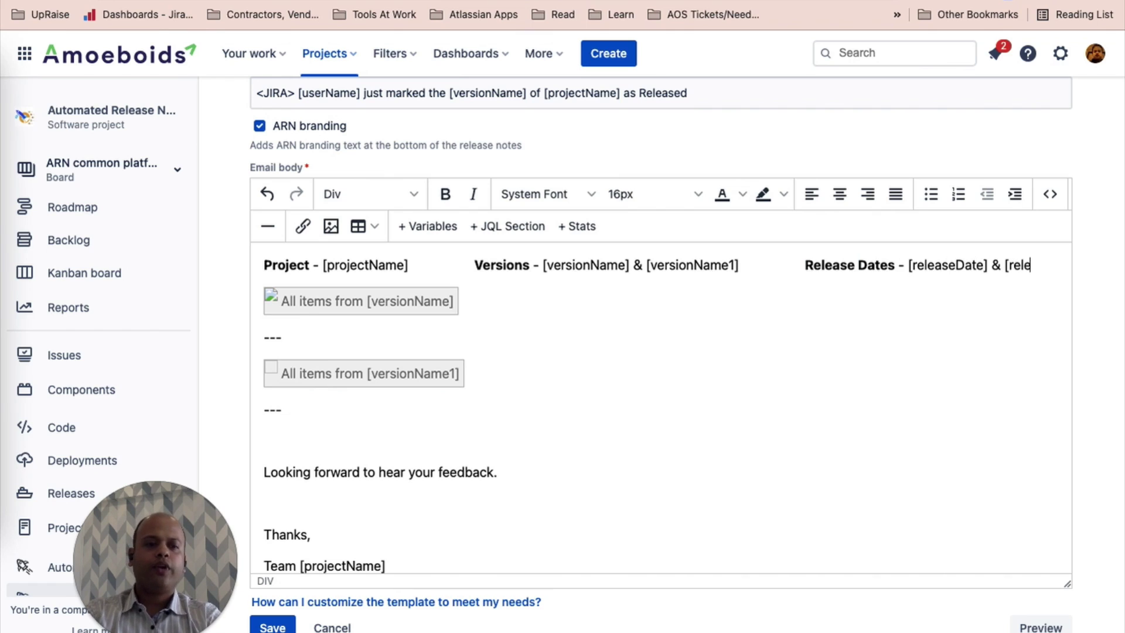
{"action": "type", "text": "1"}
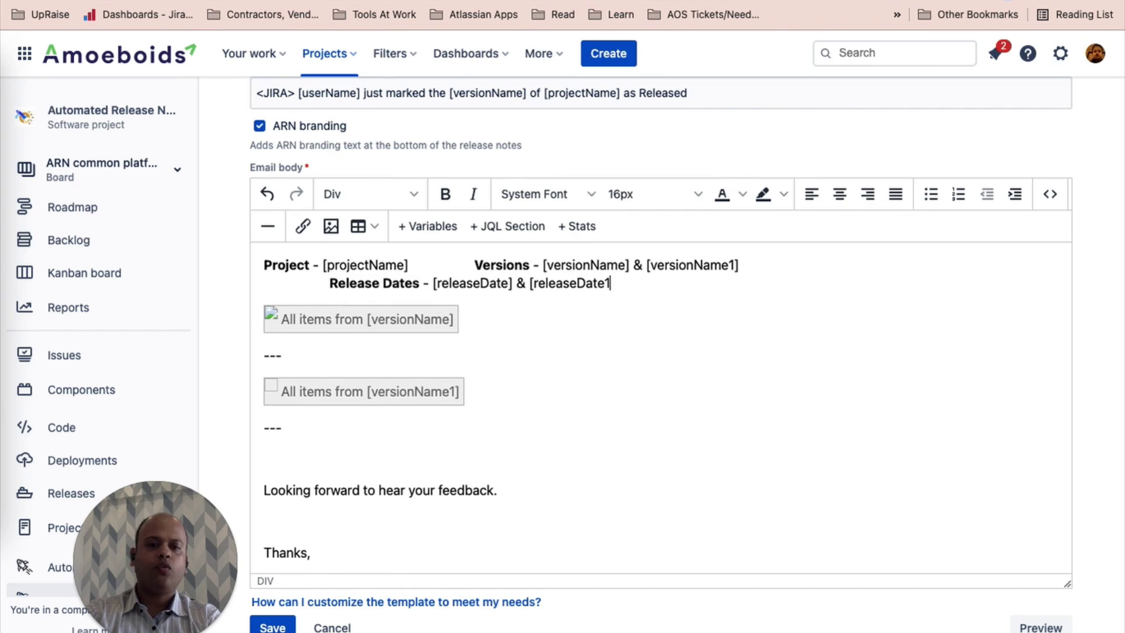
{"action": "type", "text": "]"}
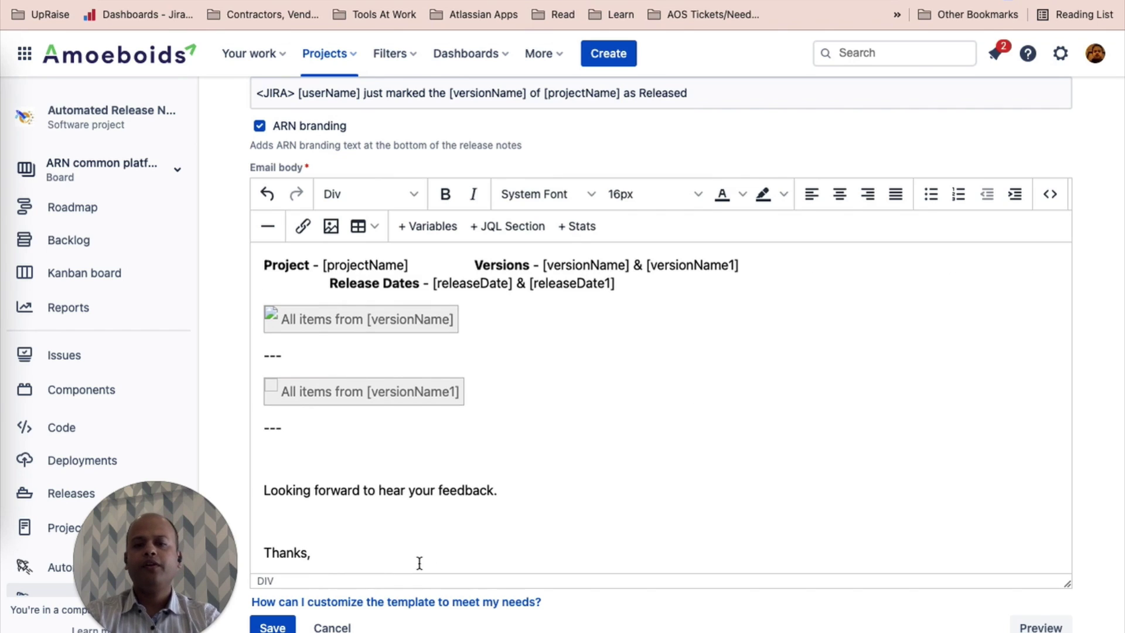
{"action": "left_click", "coordinate": [275, 627]}
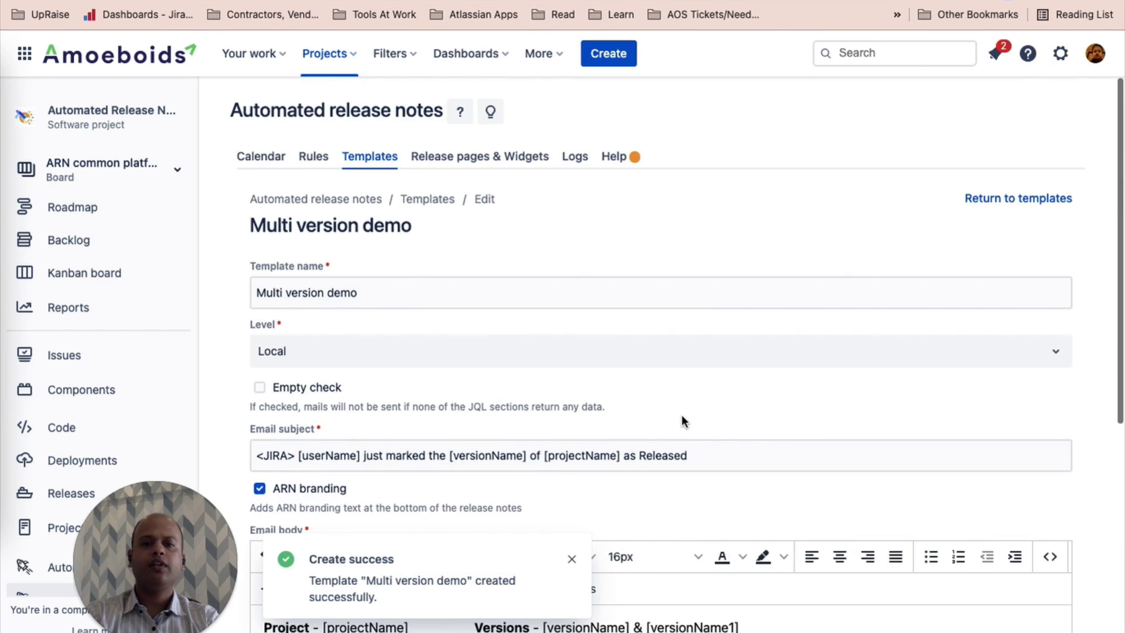
Open the saved template's preview page and read the notice about multiple version variables
{"action": "scroll", "coordinate": [681, 414], "scroll_direction": "down", "scroll_amount": 7}
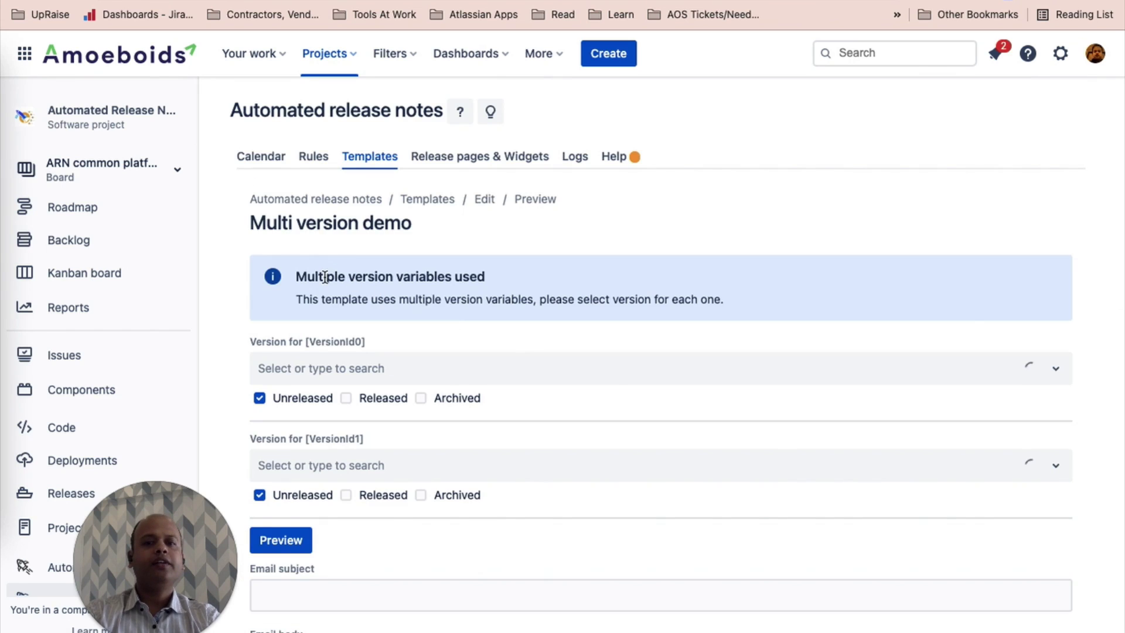
{"action": "triple_click", "coordinate": [325, 276]}
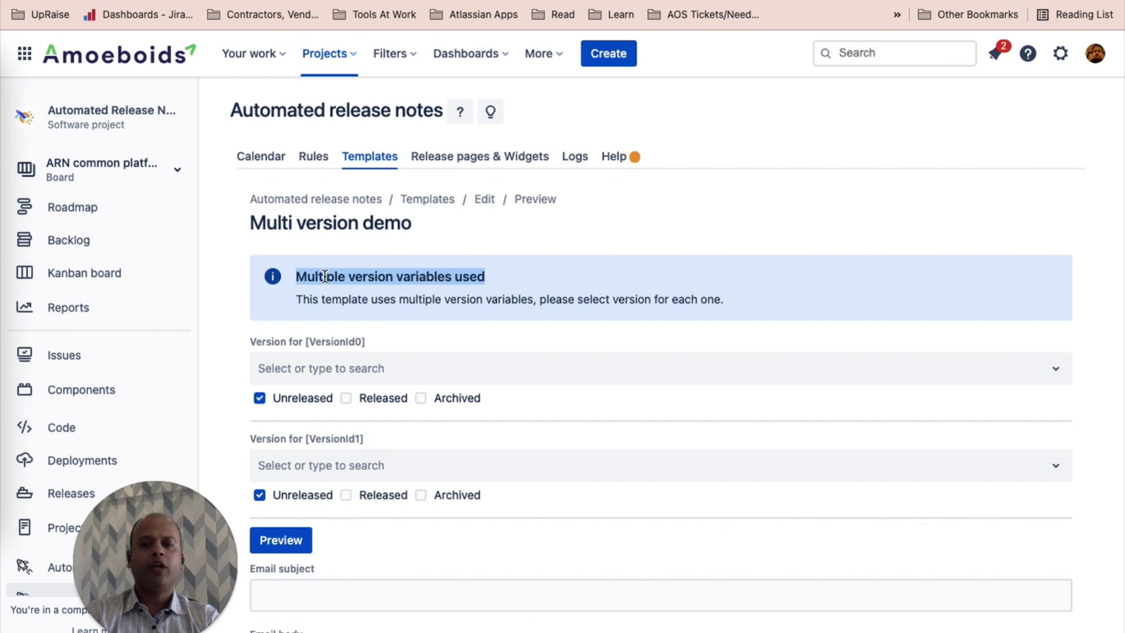
{"action": "triple_click", "coordinate": [325, 276]}
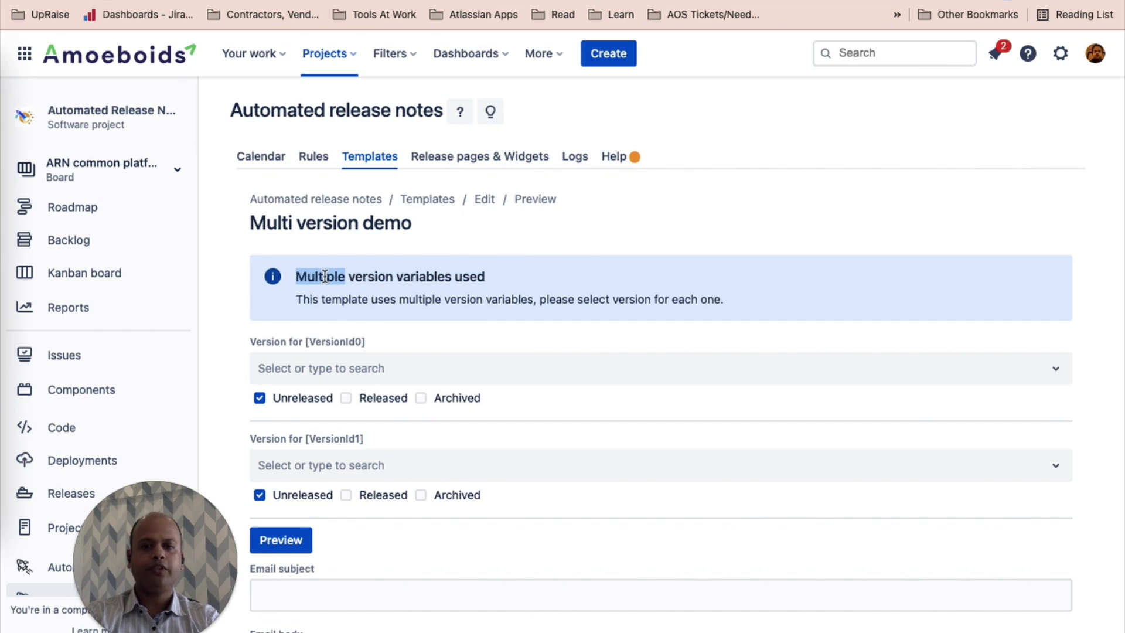
{"action": "scroll", "coordinate": [403, 363], "scroll_direction": "down", "scroll_amount": 1}
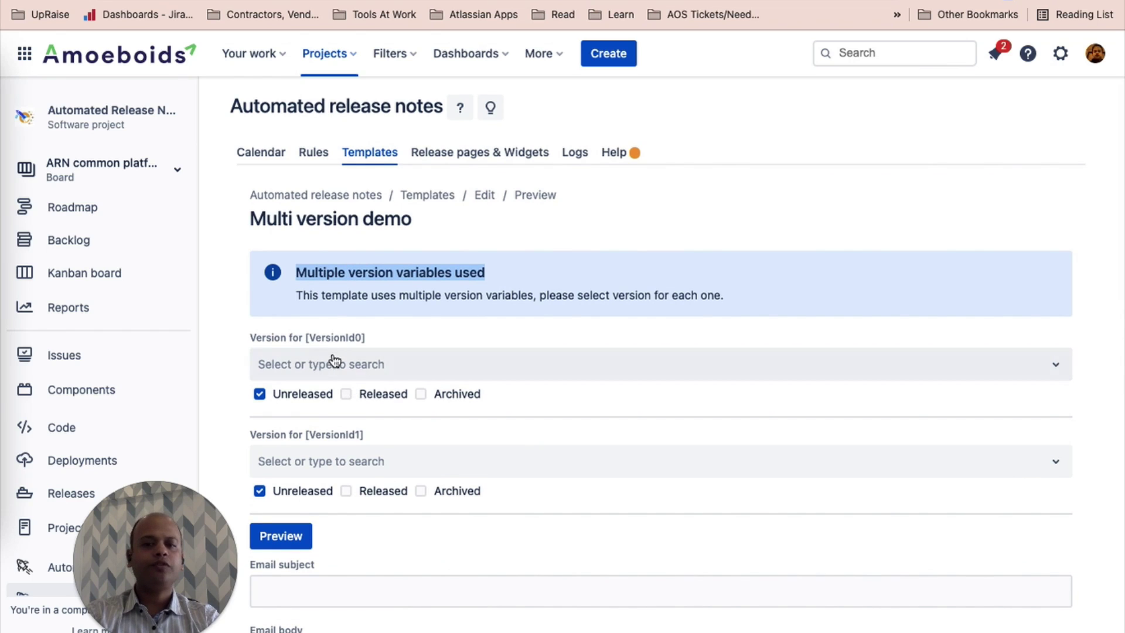
{"action": "scroll", "coordinate": [372, 430], "scroll_direction": "down", "scroll_amount": 3}
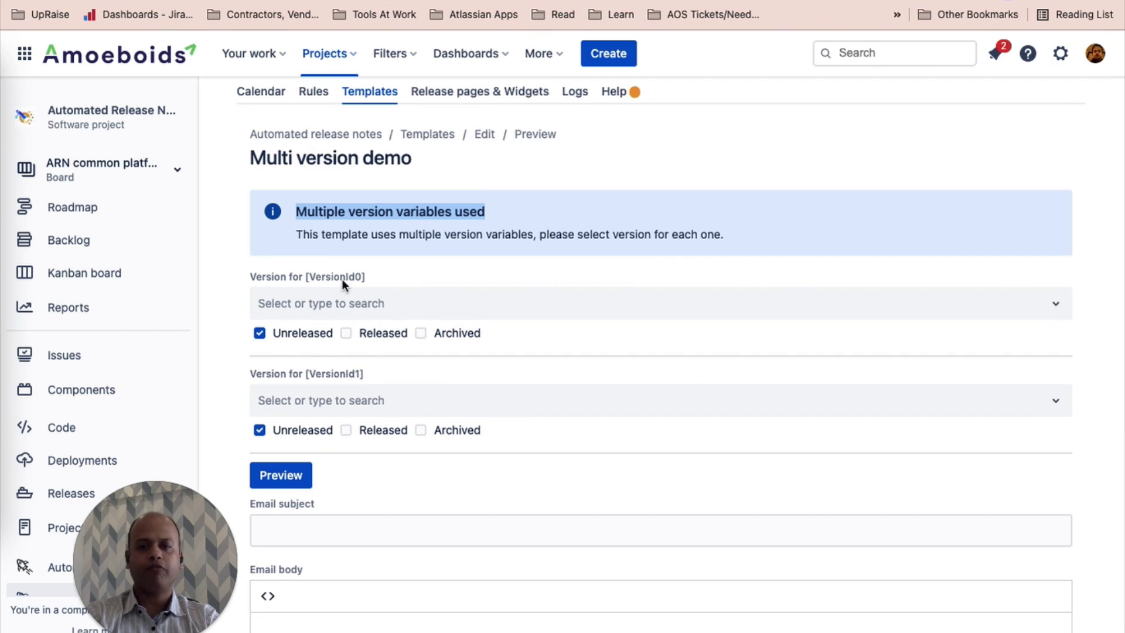
Select version 3.3 for [VersionId0] and 3.4 for [VersionId1], and generate the email preview
{"action": "left_click", "coordinate": [475, 310]}
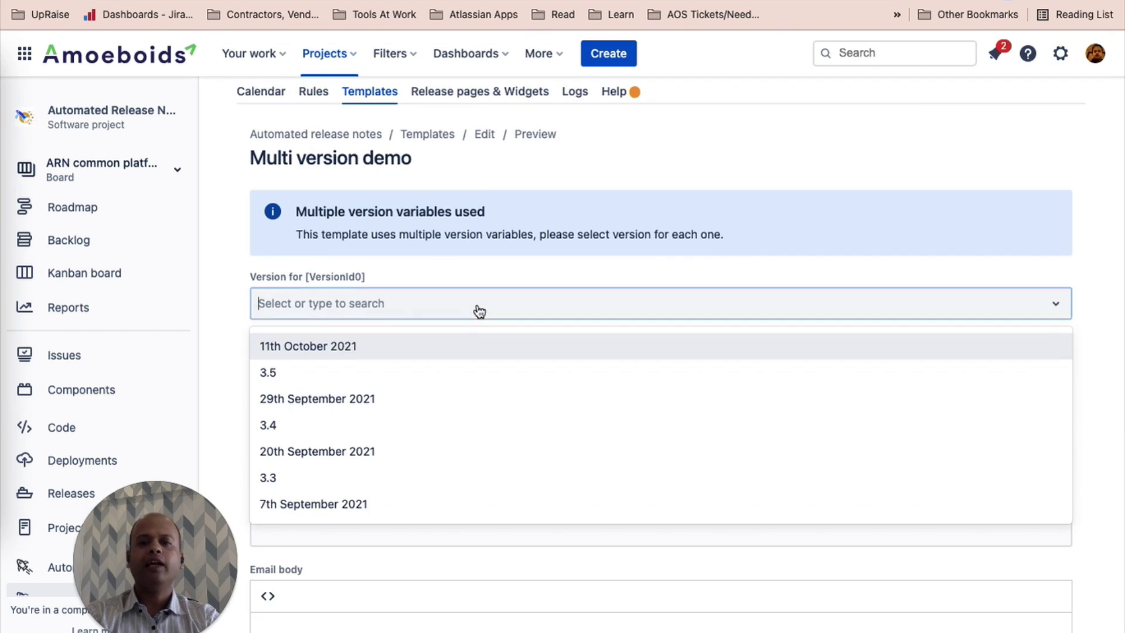
{"action": "left_click", "coordinate": [385, 477]}
{"action": "left_click", "coordinate": [373, 403]}
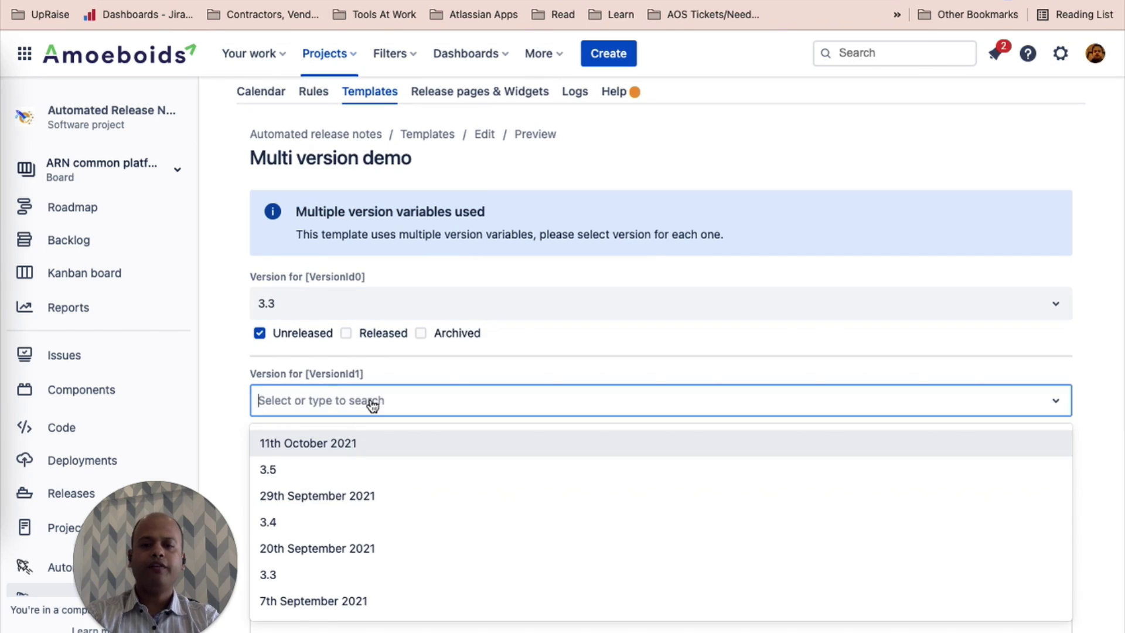
{"action": "left_click", "coordinate": [312, 525]}
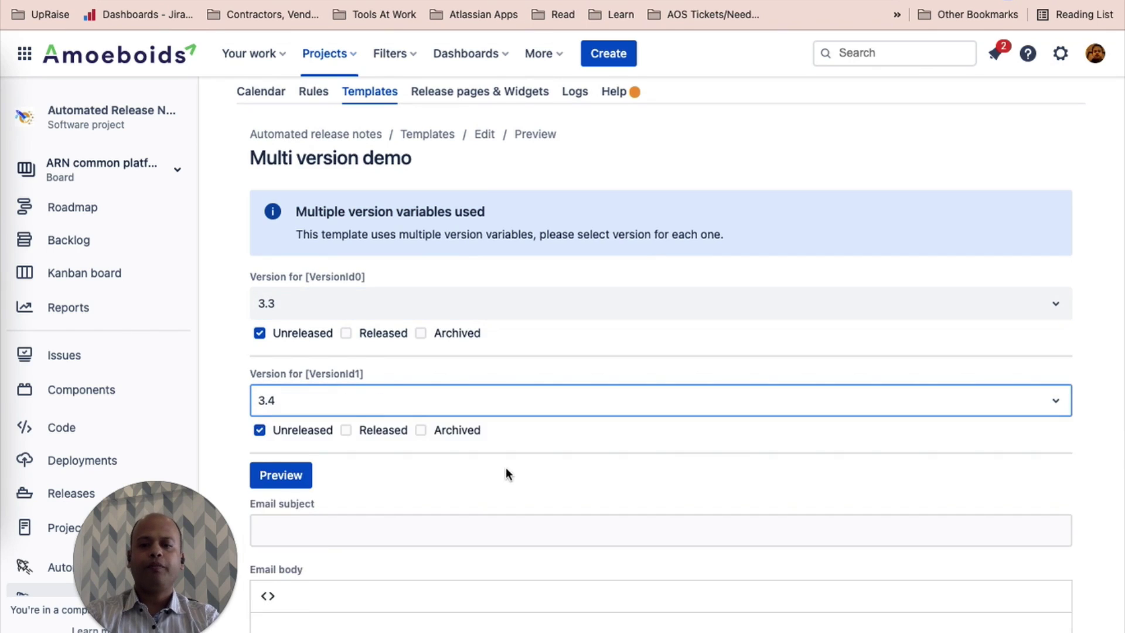
{"action": "scroll", "coordinate": [396, 439], "scroll_direction": "down", "scroll_amount": 2}
{"action": "left_click", "coordinate": [287, 364]}
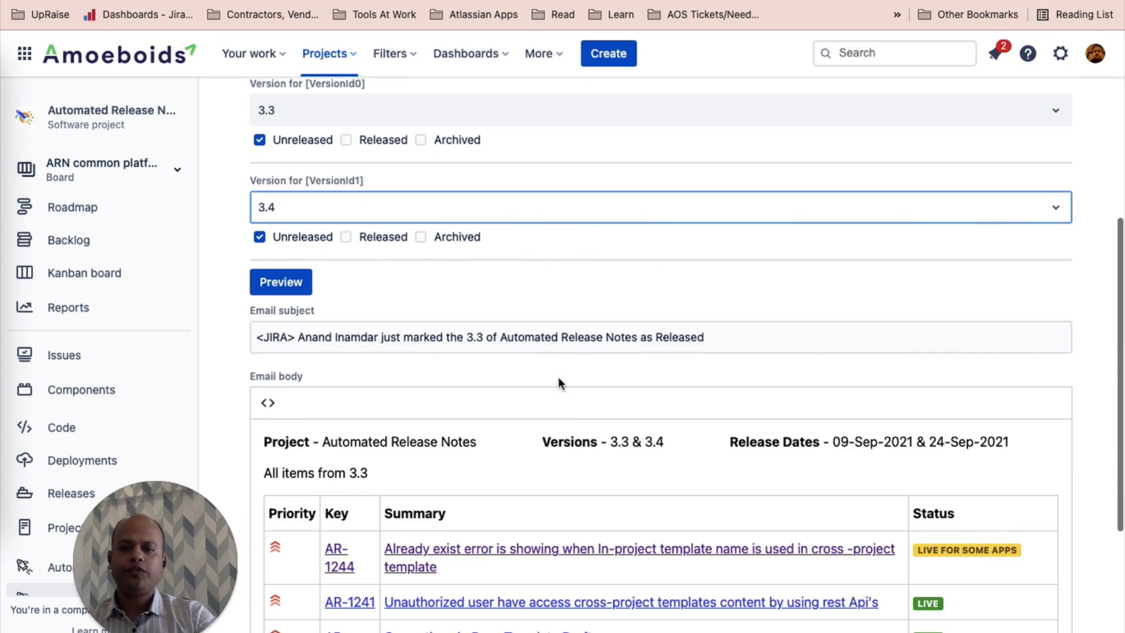
Examine the version names in the header line of the previewed email body
{"action": "scroll", "coordinate": [557, 381], "scroll_direction": "down", "scroll_amount": 3}
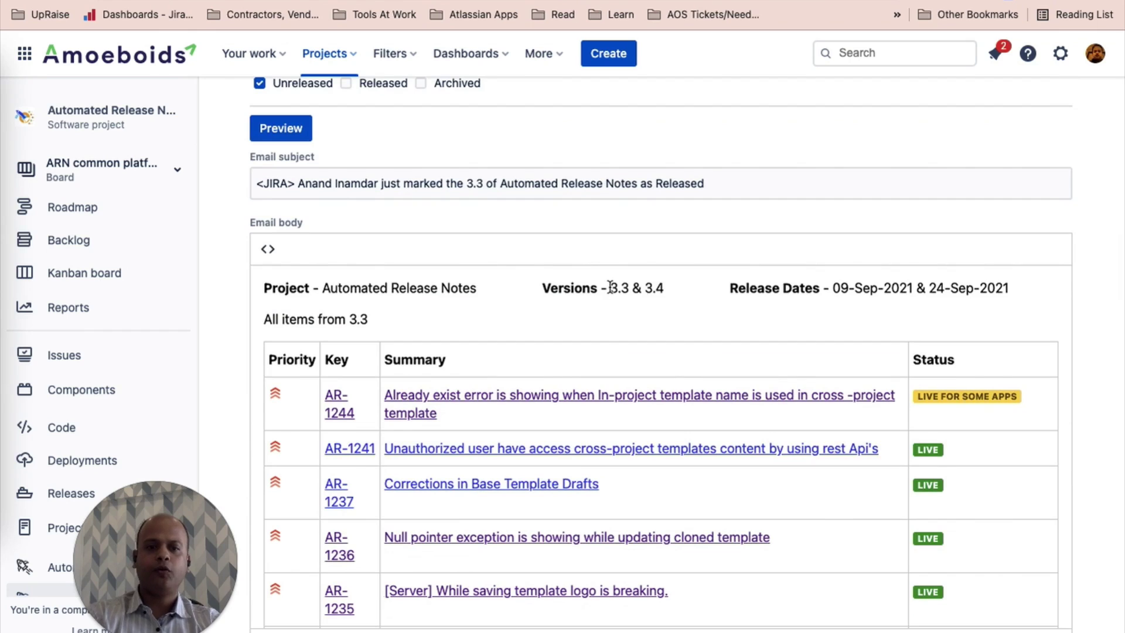
{"action": "left_click_drag", "start_coordinate": [610, 288], "coordinate": [664, 288]}
{"action": "left_click", "coordinate": [629, 287]}
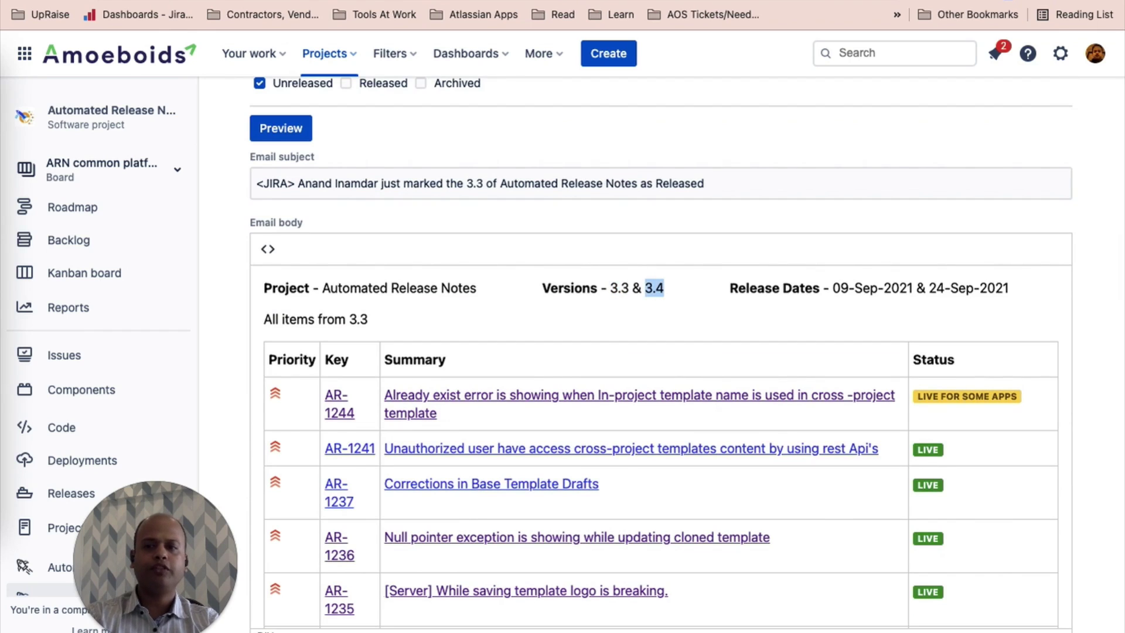
Examine the release dates in the previewed email header and the titles of the 3.3 and 3.4 item sections
{"action": "left_click", "coordinate": [841, 286]}
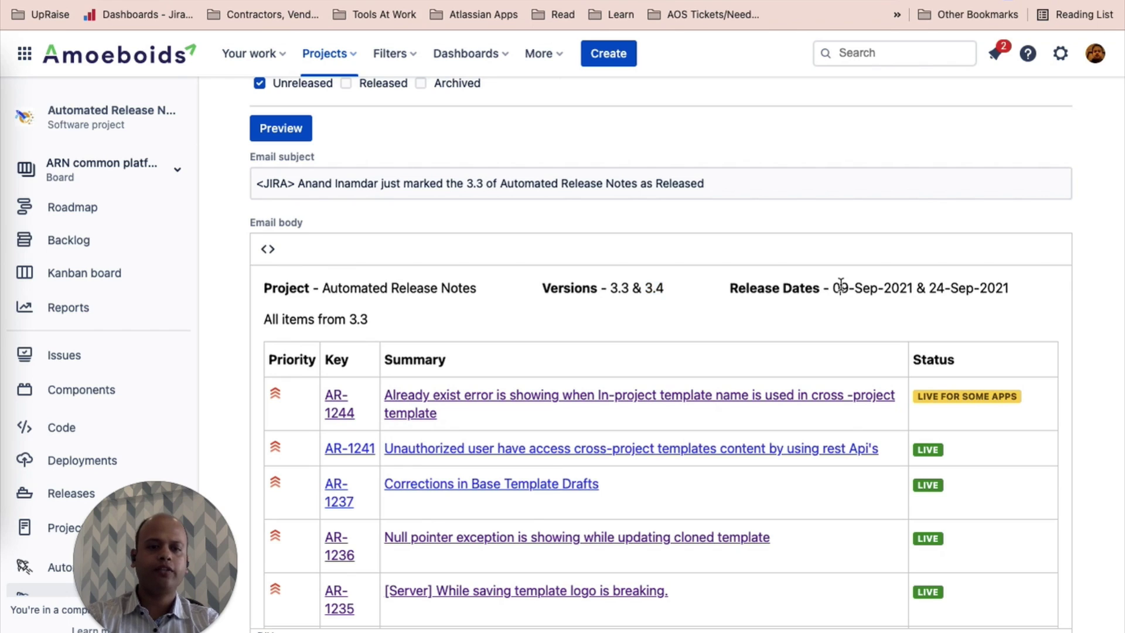
{"action": "double_click", "coordinate": [866, 288]}
{"action": "scroll", "coordinate": [908, 303], "scroll_direction": "down", "scroll_amount": 1}
{"action": "double_click", "coordinate": [358, 298]}
{"action": "scroll", "coordinate": [355, 296], "scroll_direction": "down", "scroll_amount": 10}
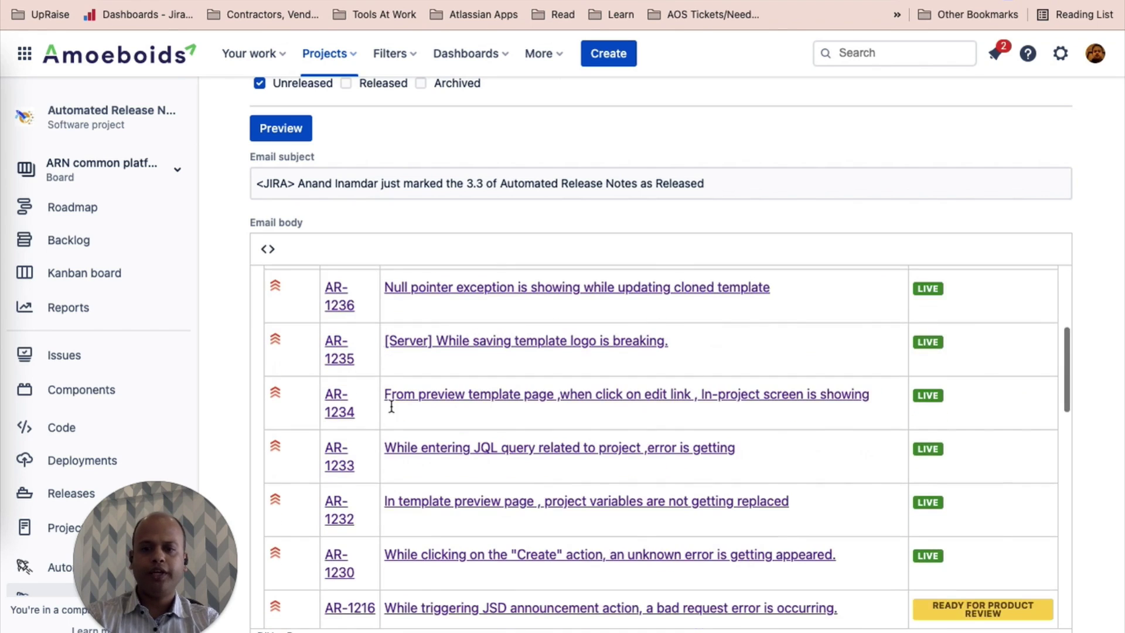
{"action": "scroll", "coordinate": [392, 406], "scroll_direction": "down", "scroll_amount": 1}
{"action": "double_click", "coordinate": [358, 424]}
{"action": "scroll", "coordinate": [498, 389], "scroll_direction": "down", "scroll_amount": 7}
{"action": "scroll", "coordinate": [498, 390], "scroll_direction": "up", "scroll_amount": 5}
{"action": "scroll", "coordinate": [499, 390], "scroll_direction": "up", "scroll_amount": 5}
{"action": "scroll", "coordinate": [499, 389], "scroll_direction": "down", "scroll_amount": 2}
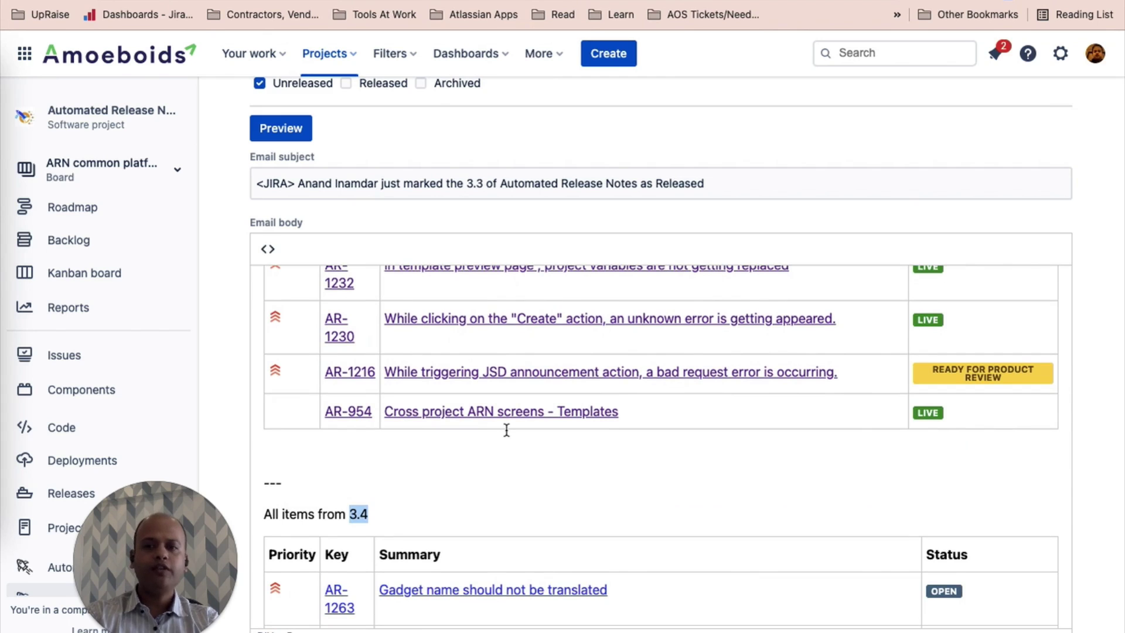
Compare the issue tables listed for versions 3.3 and 3.4, reading the email preview through to its closing text
{"action": "scroll", "coordinate": [507, 430], "scroll_direction": "down", "scroll_amount": 3}
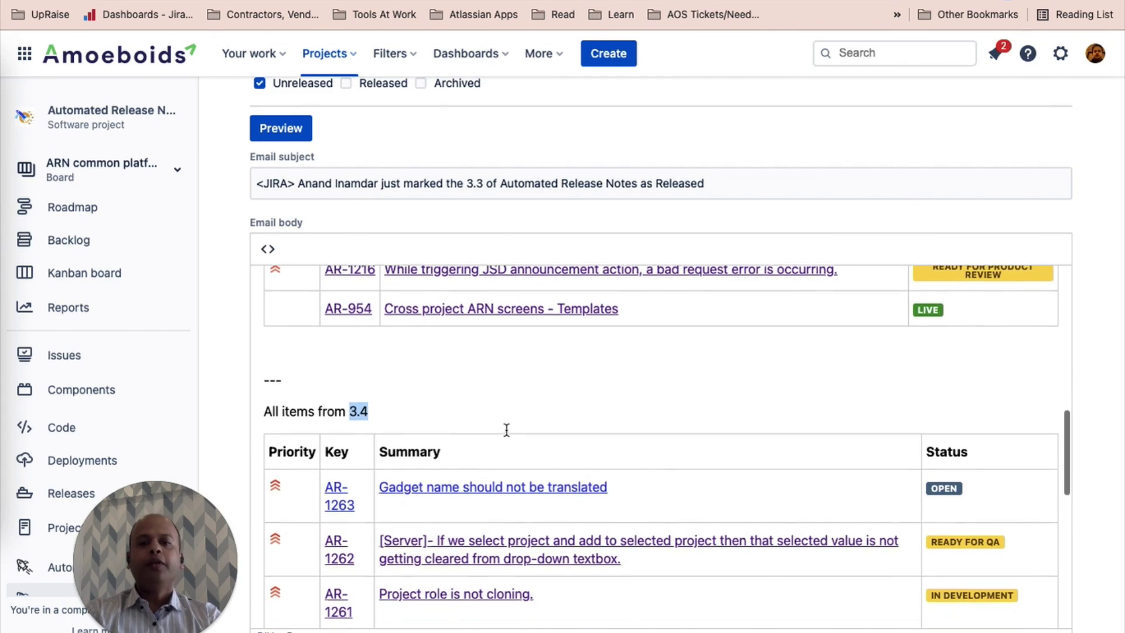
{"action": "scroll", "coordinate": [507, 430], "scroll_direction": "up", "scroll_amount": 3}
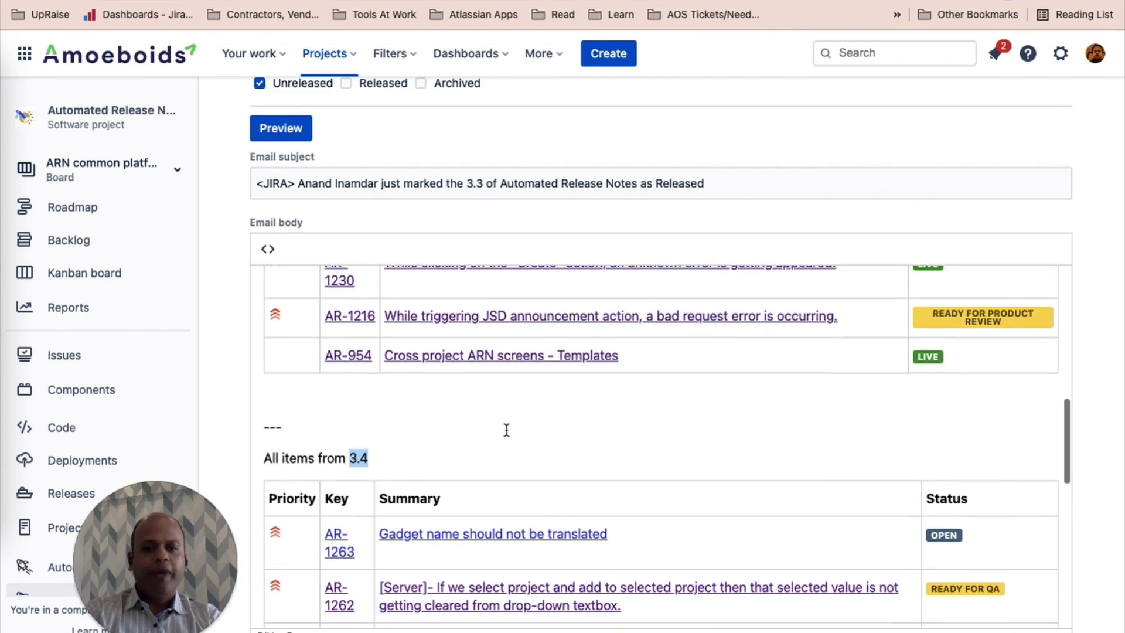
{"action": "scroll", "coordinate": [507, 431], "scroll_direction": "up", "scroll_amount": 7}
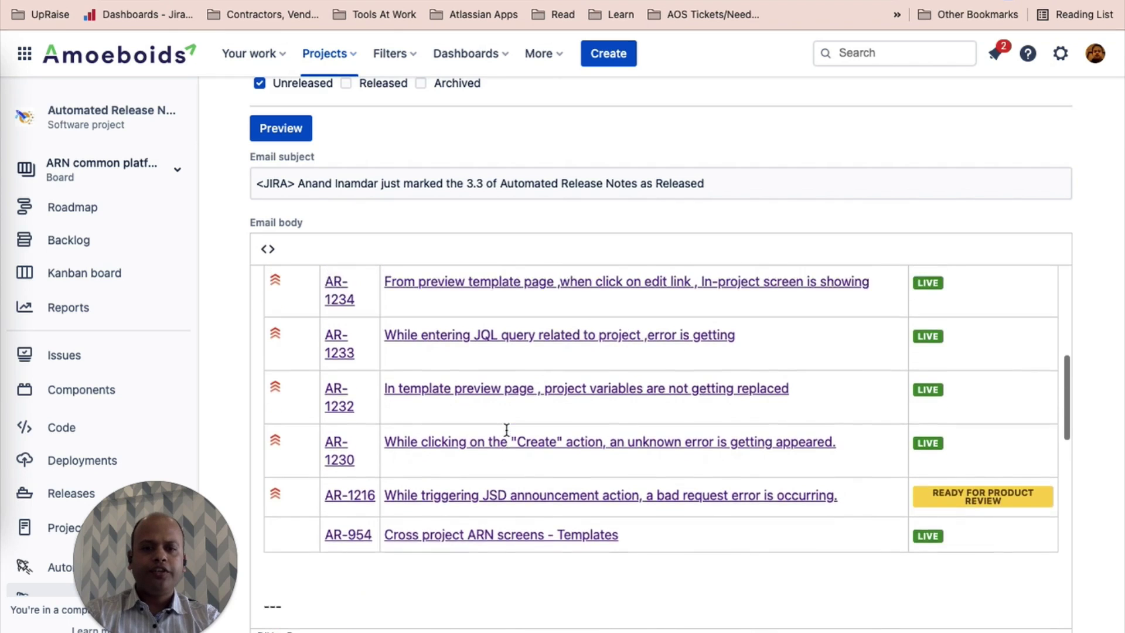
{"action": "scroll", "coordinate": [507, 430], "scroll_direction": "up", "scroll_amount": 10}
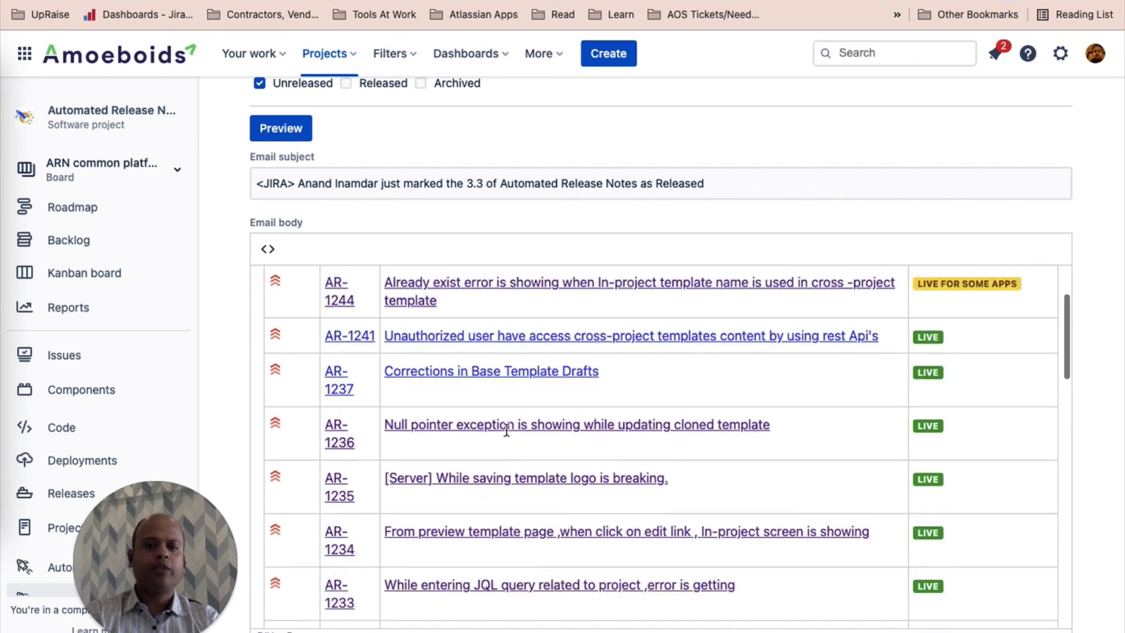
{"action": "double_click", "coordinate": [361, 321]}
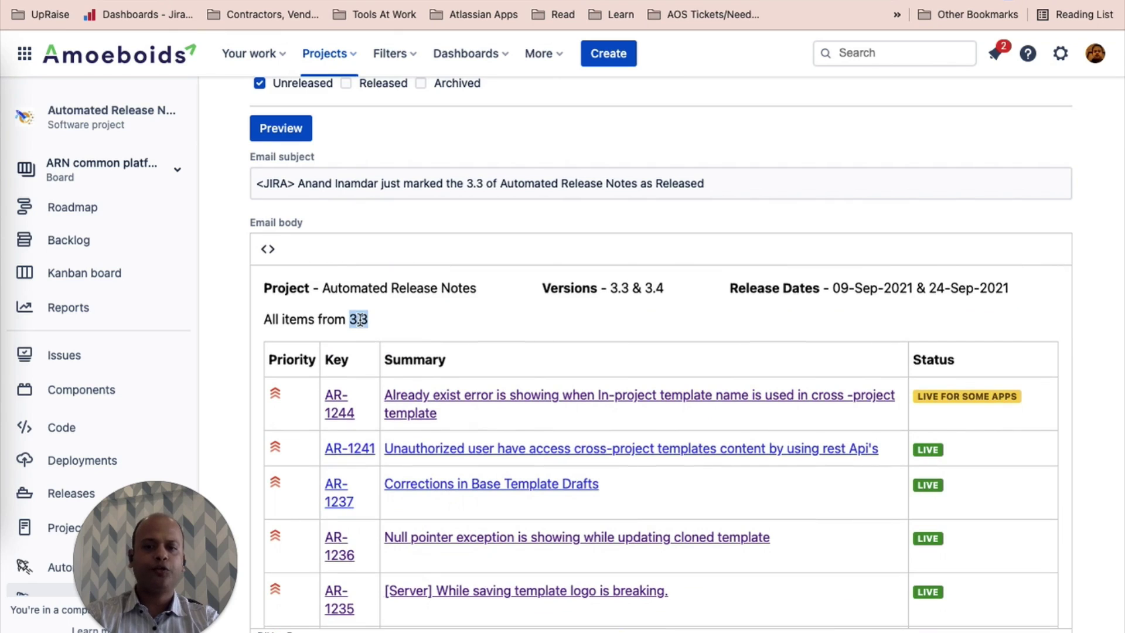
{"action": "scroll", "coordinate": [429, 350], "scroll_direction": "down", "scroll_amount": 2}
{"action": "scroll", "coordinate": [429, 349], "scroll_direction": "down", "scroll_amount": 15}
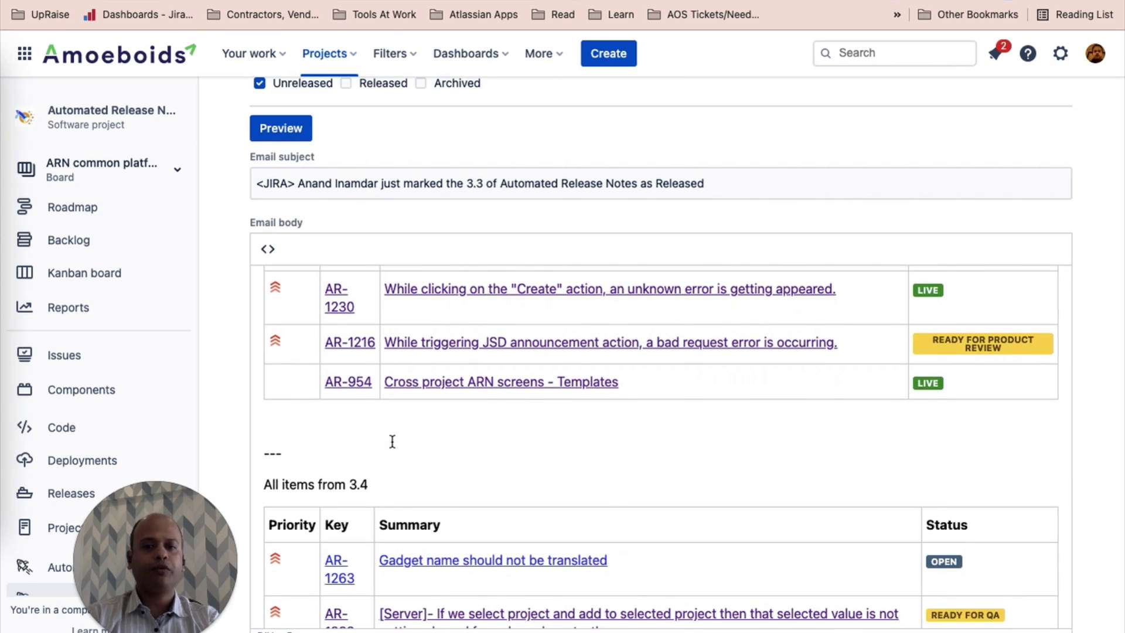
{"action": "scroll", "coordinate": [392, 442], "scroll_direction": "down", "scroll_amount": 8}
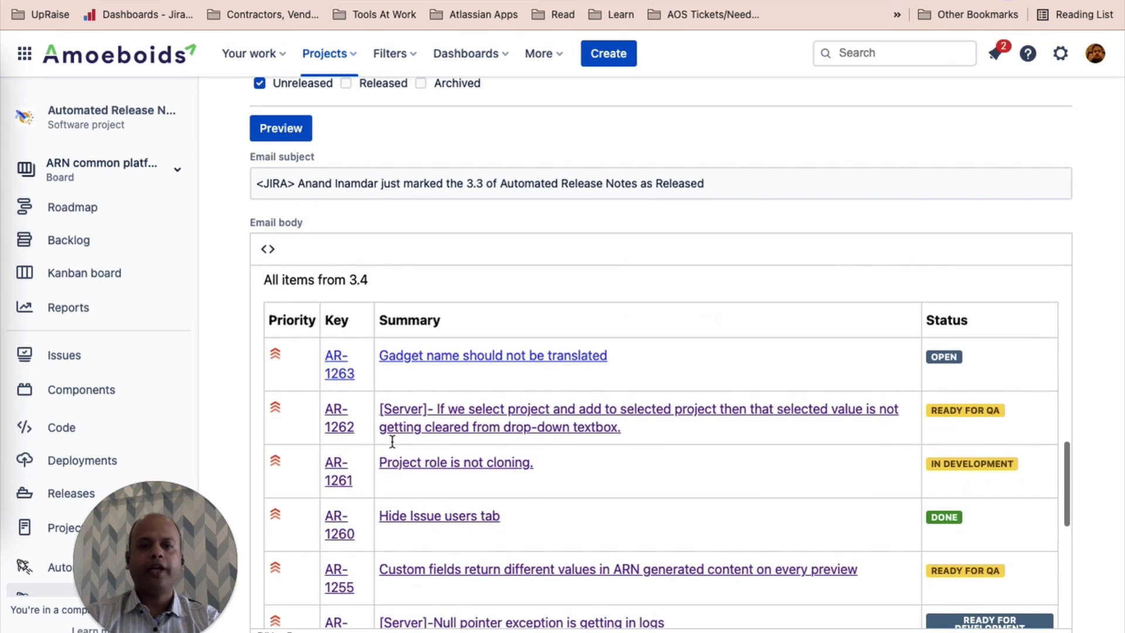
{"action": "scroll", "coordinate": [392, 441], "scroll_direction": "down", "scroll_amount": 10}
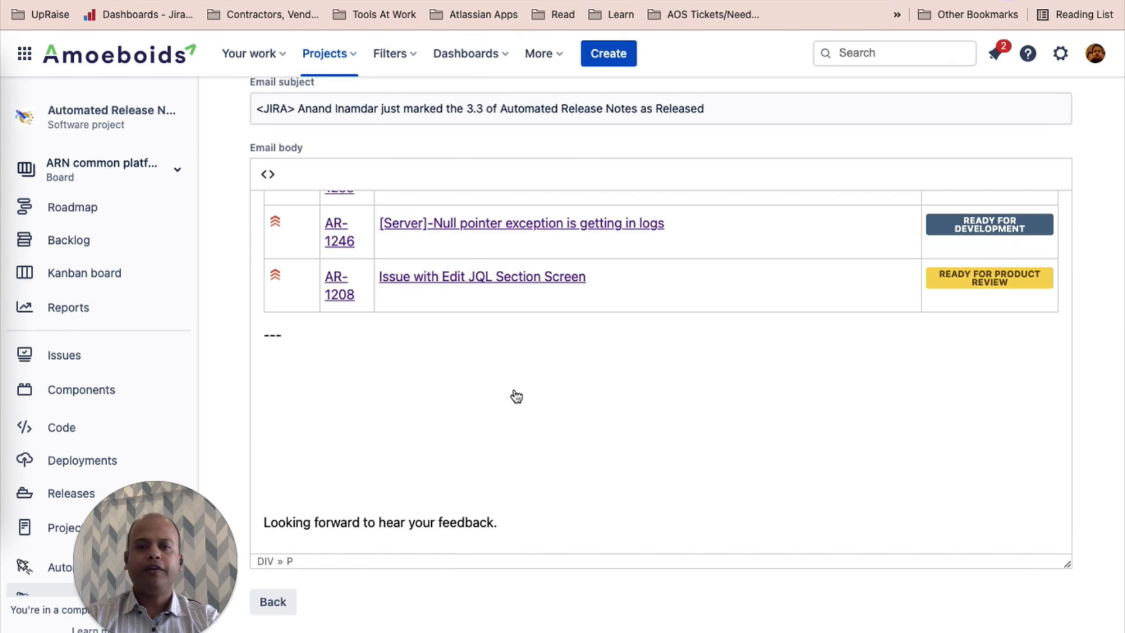
Return to the template editor and extend the first JQL section's title to "All items from [versionName] & [versionName1]"
{"action": "scroll", "coordinate": [514, 389], "scroll_direction": "down", "scroll_amount": 6}
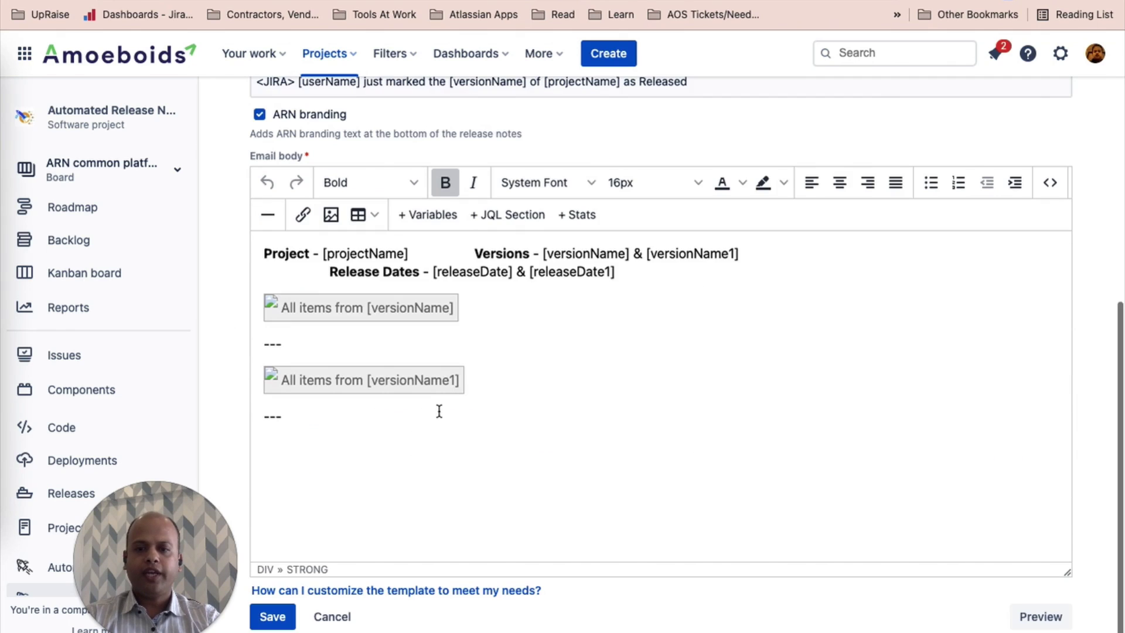
{"action": "left_click", "coordinate": [358, 305]}
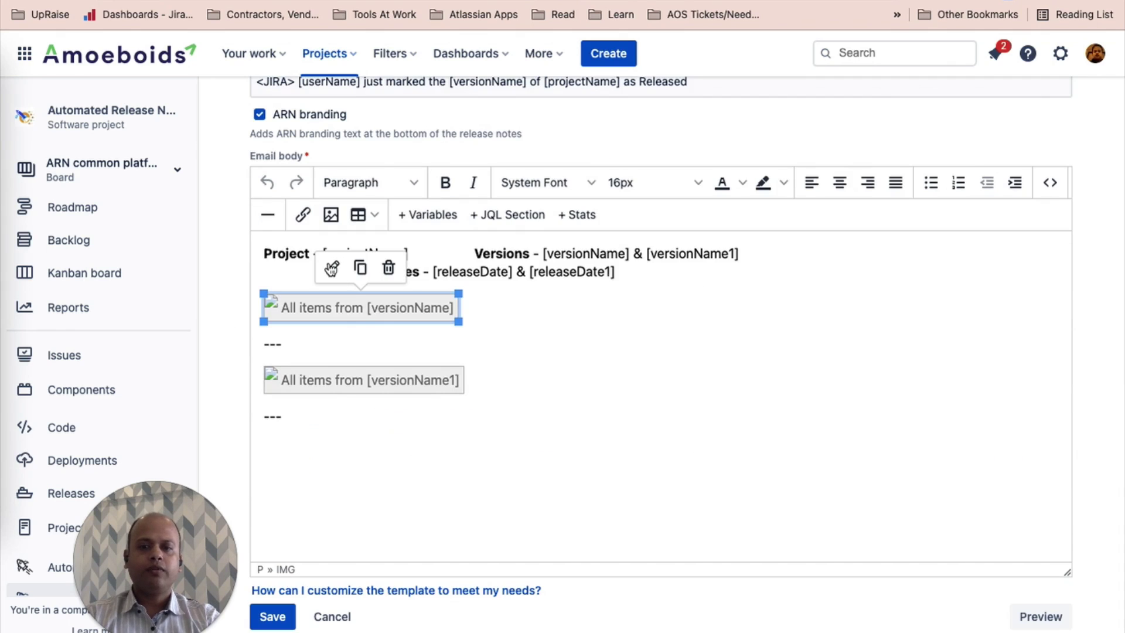
{"action": "double_click", "coordinate": [472, 390]}
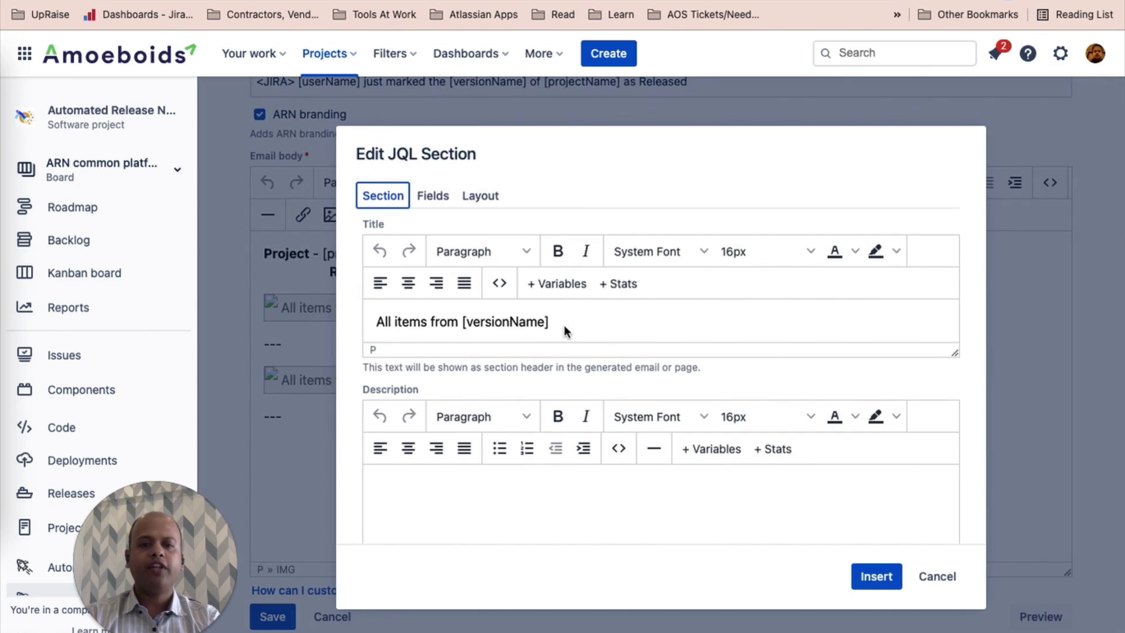
{"action": "left_click", "coordinate": [591, 321]}
{"action": "type", "text": "&"}
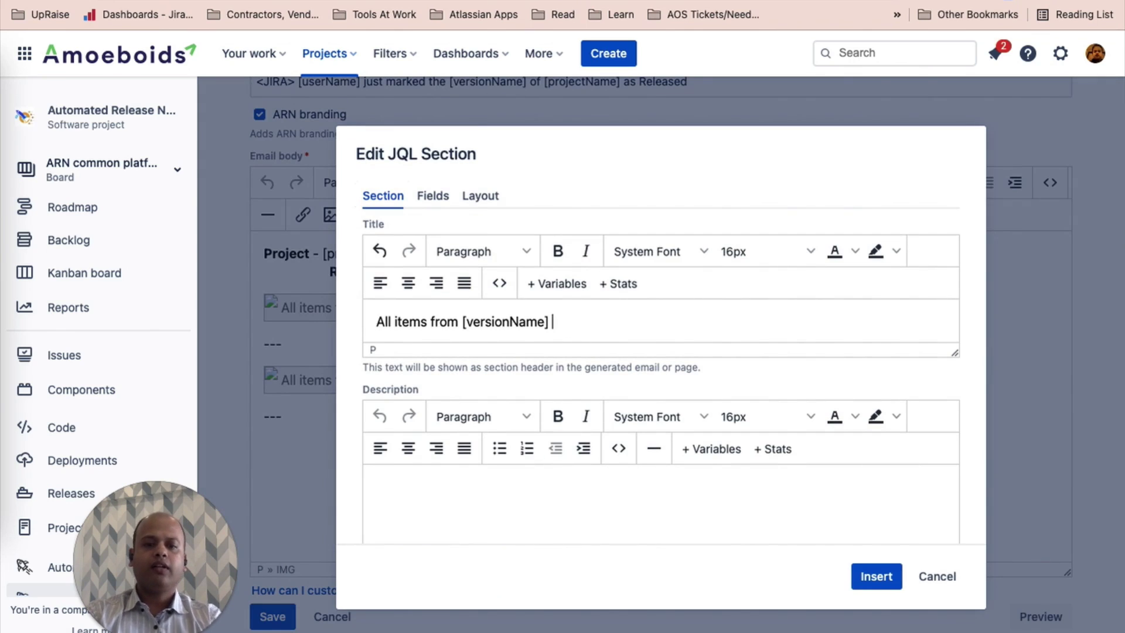
{"action": "type", "text": " [versio"}
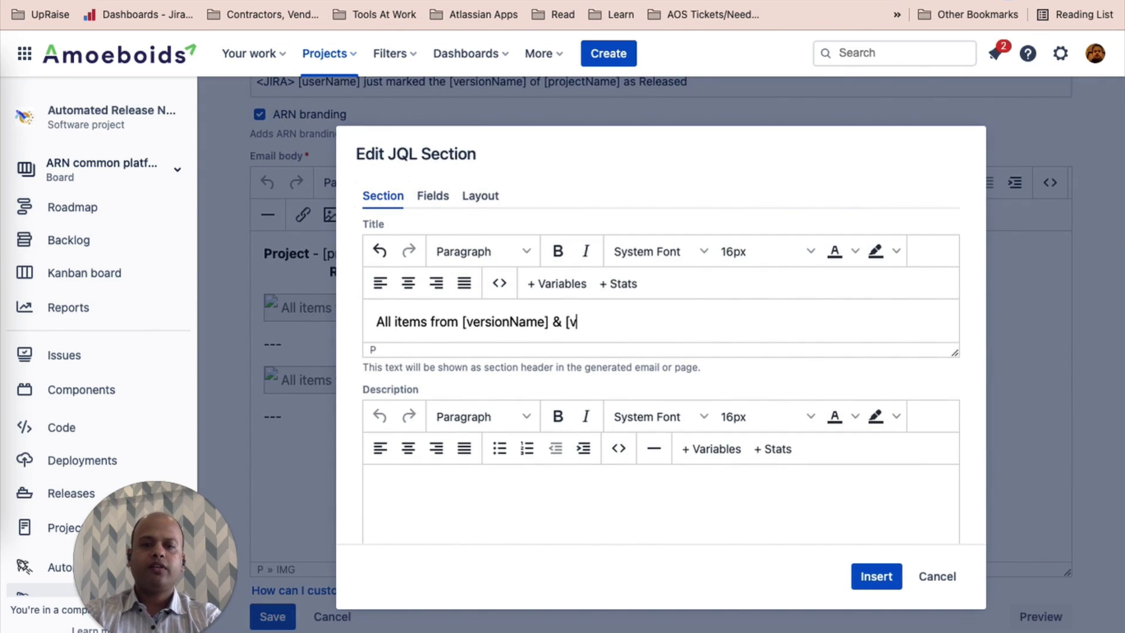
{"action": "type", "text": "nNem"}
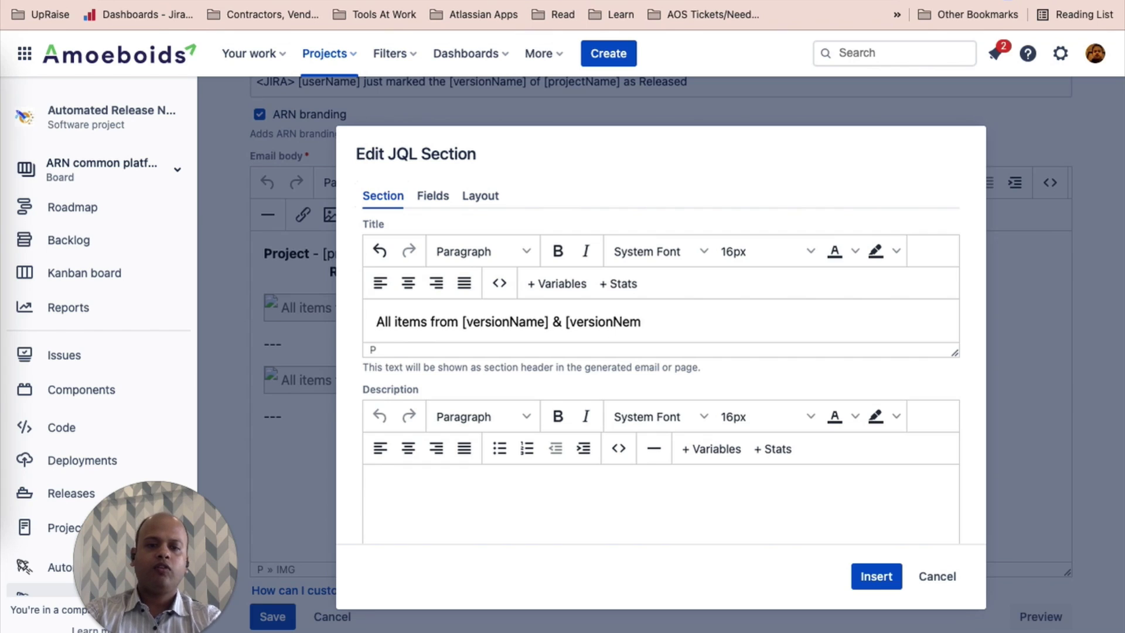
{"action": "key", "text": "BackSpace"}
{"action": "key", "text": "BackSpace"}
{"action": "type", "text": "ame1"}
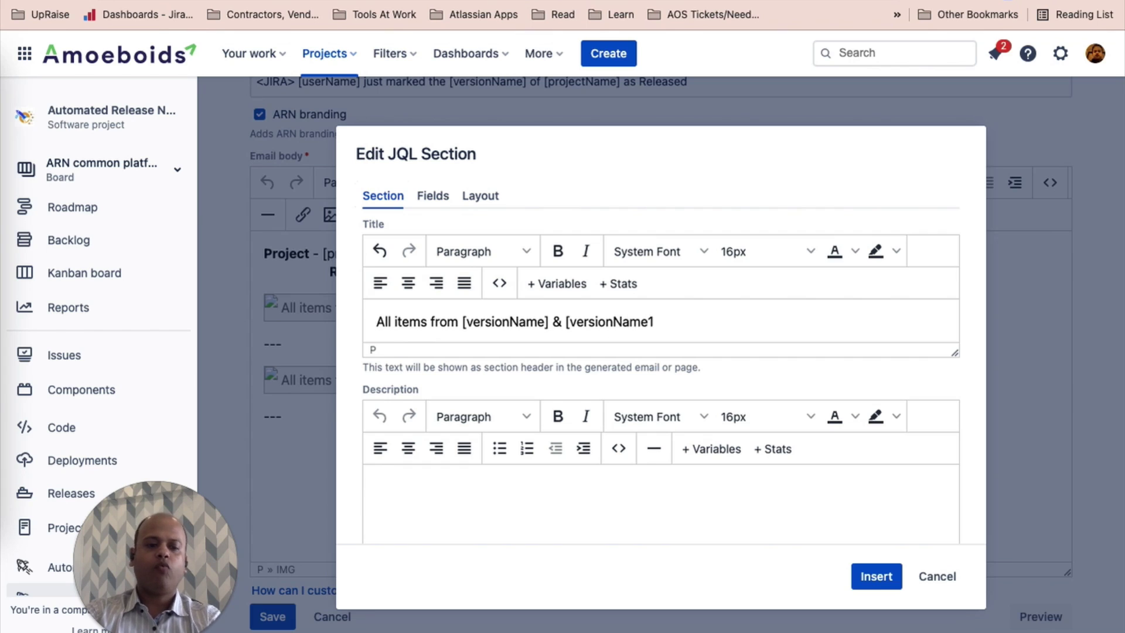
Change the section's JQL version condition to fixVersion in ("[versionId]", [versionId1])
{"action": "scroll", "coordinate": [641, 404], "scroll_direction": "down", "scroll_amount": 5}
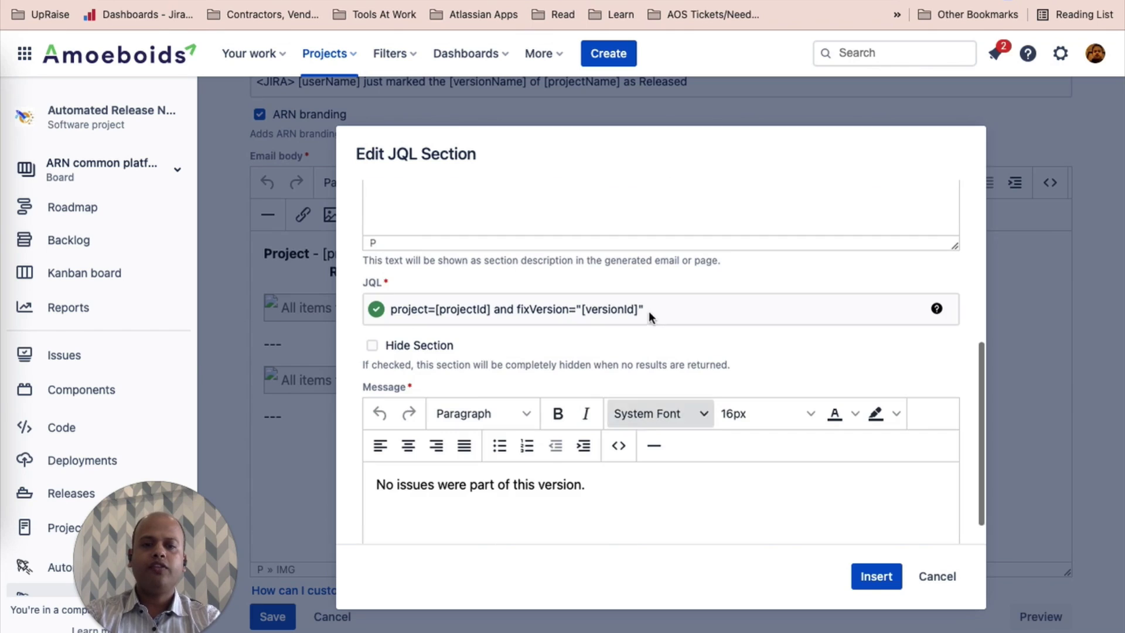
{"action": "left_click", "coordinate": [580, 308]}
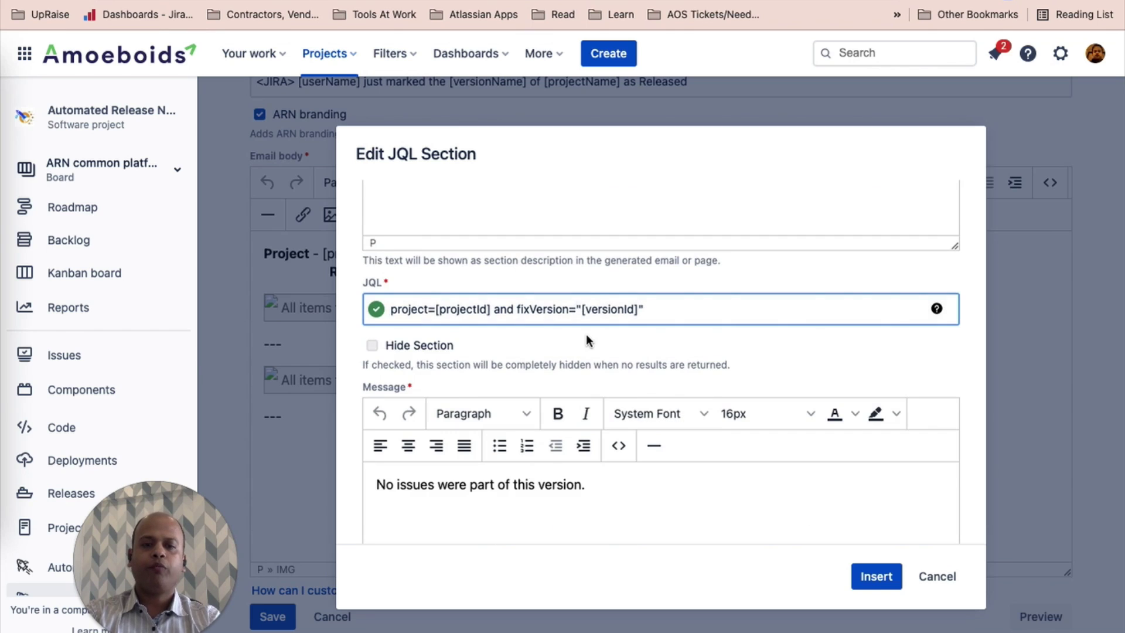
{"action": "type", "text": "in "}
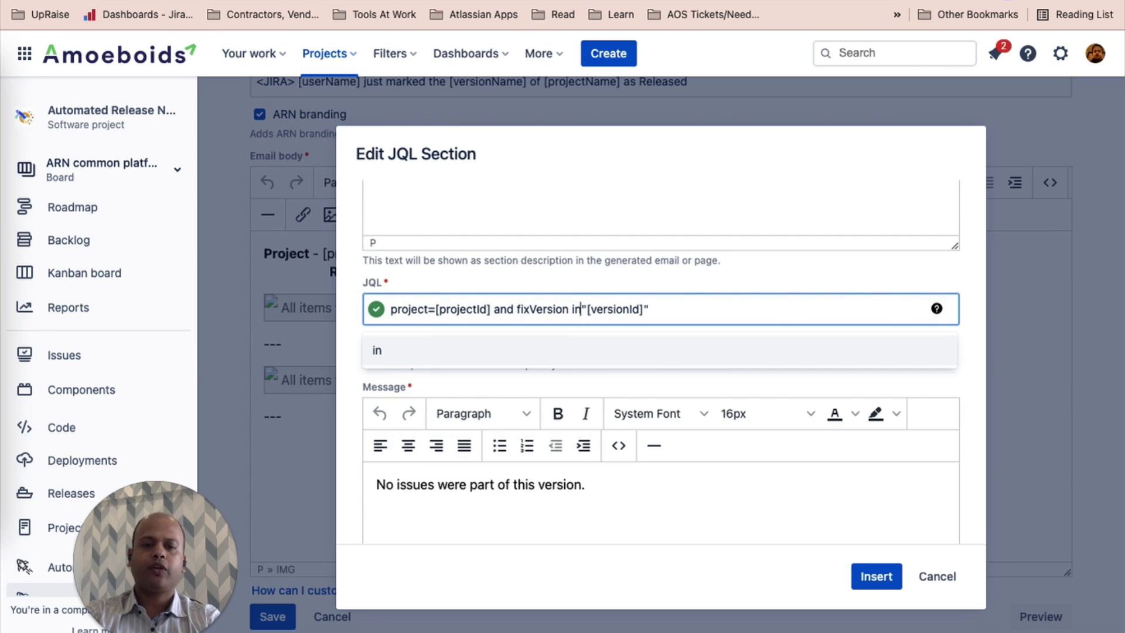
{"action": "type", "text": "(\"[versionId]\""}
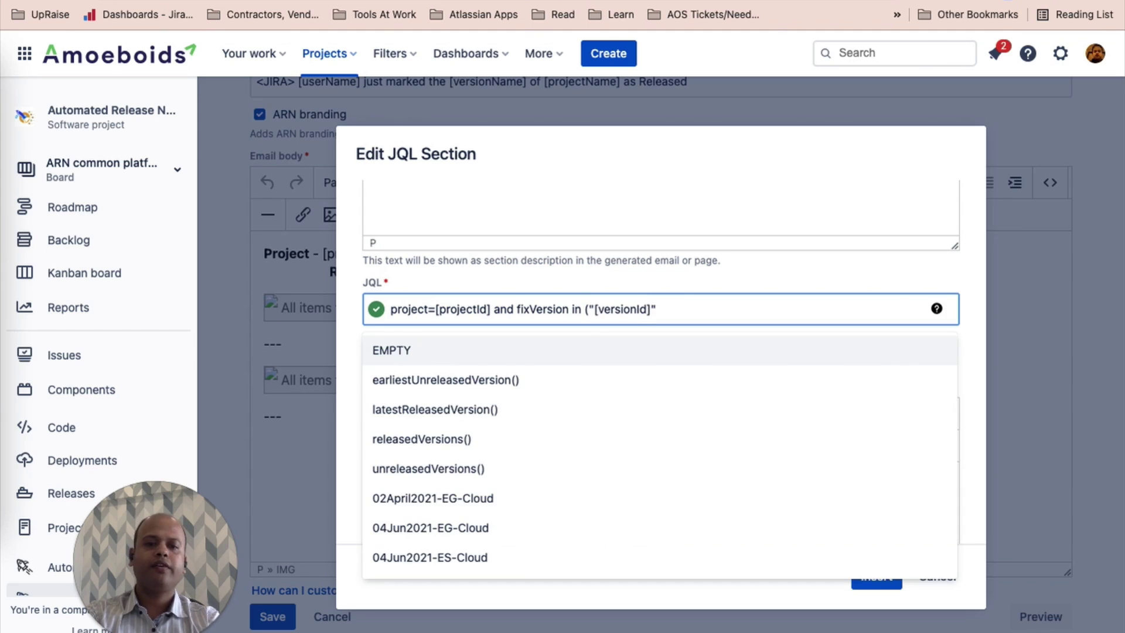
{"action": "type", "text": ","}
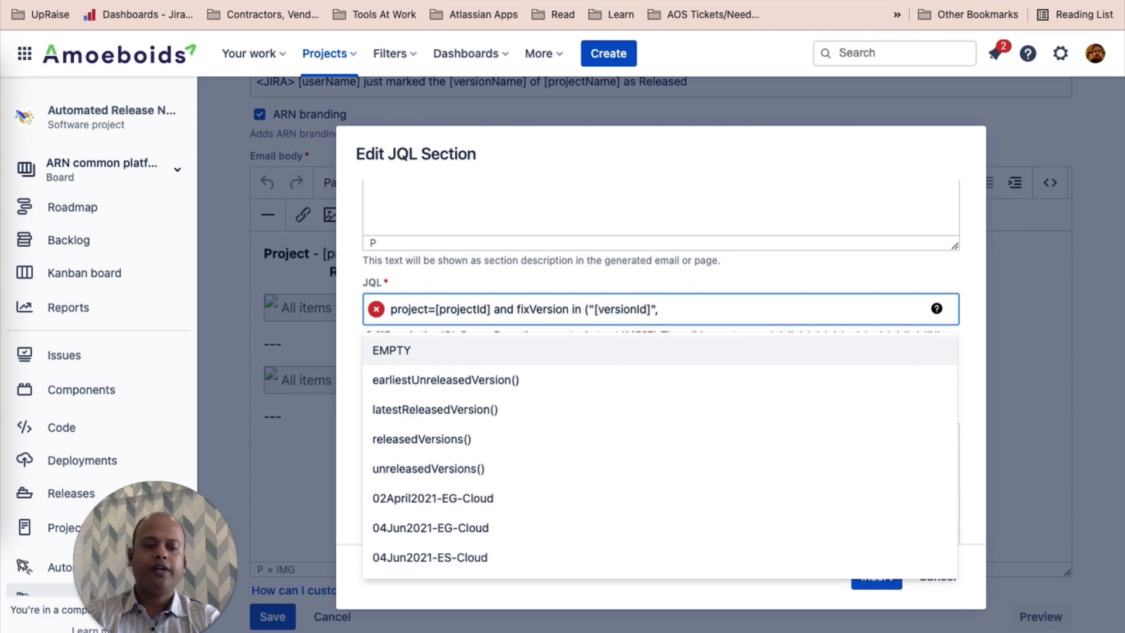
{"action": "type", "text": " [versionId1"}
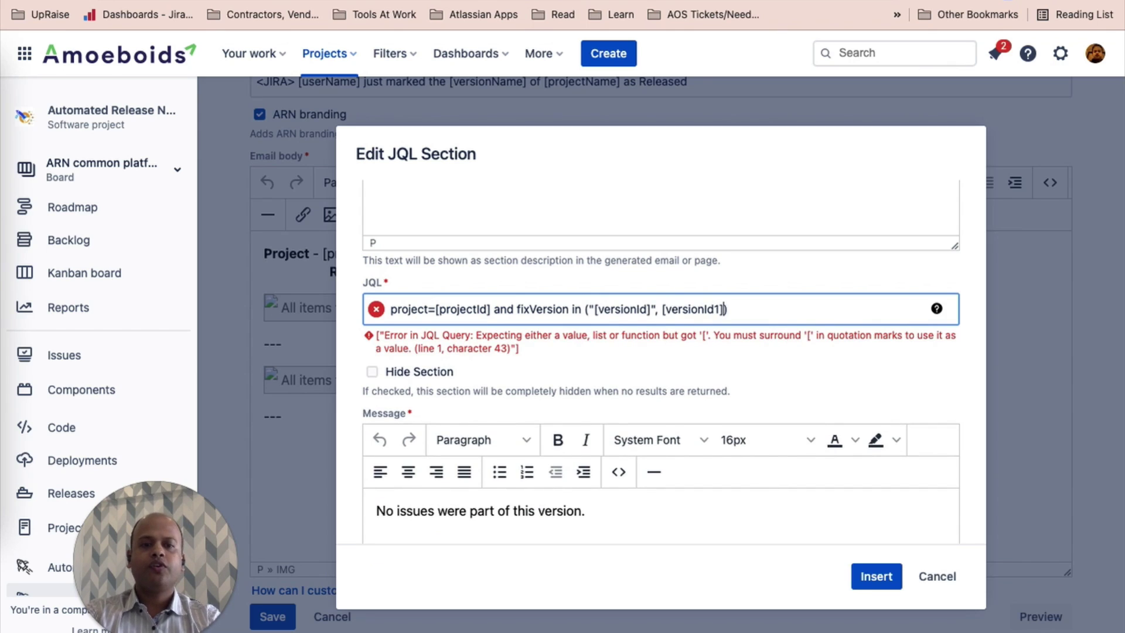
Remove the quotation marks around [versionId] in the JQL, validate the query and apply the edited section to the email body
{"action": "key", "text": "Left"}
{"action": "key", "text": "Left"}
{"action": "key", "text": "Left"}
{"action": "key", "text": "Left"}
{"action": "key", "text": "Left"}
{"action": "key", "text": "Left"}
{"action": "key", "text": "Left"}
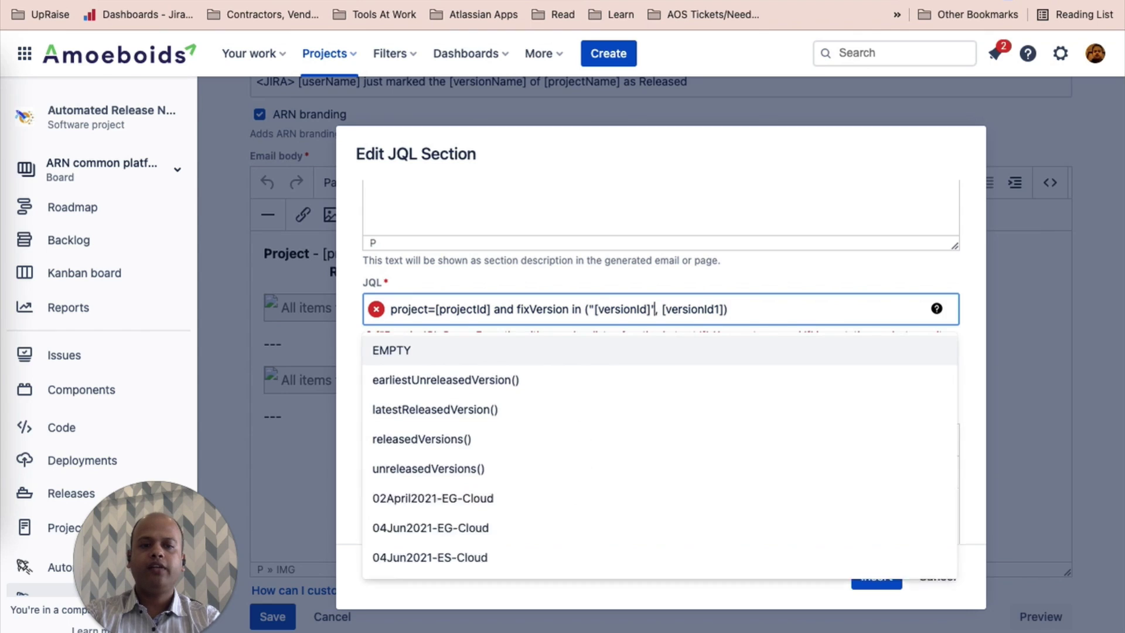
{"action": "key", "text": "BackSpace"}
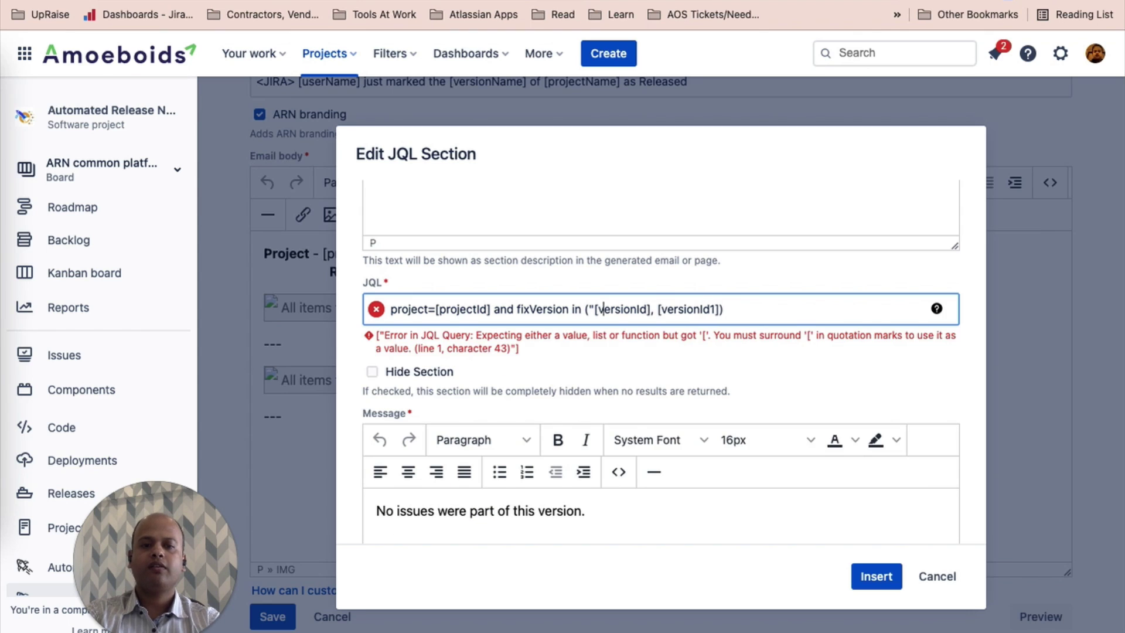
{"action": "key", "text": "BackSpace"}
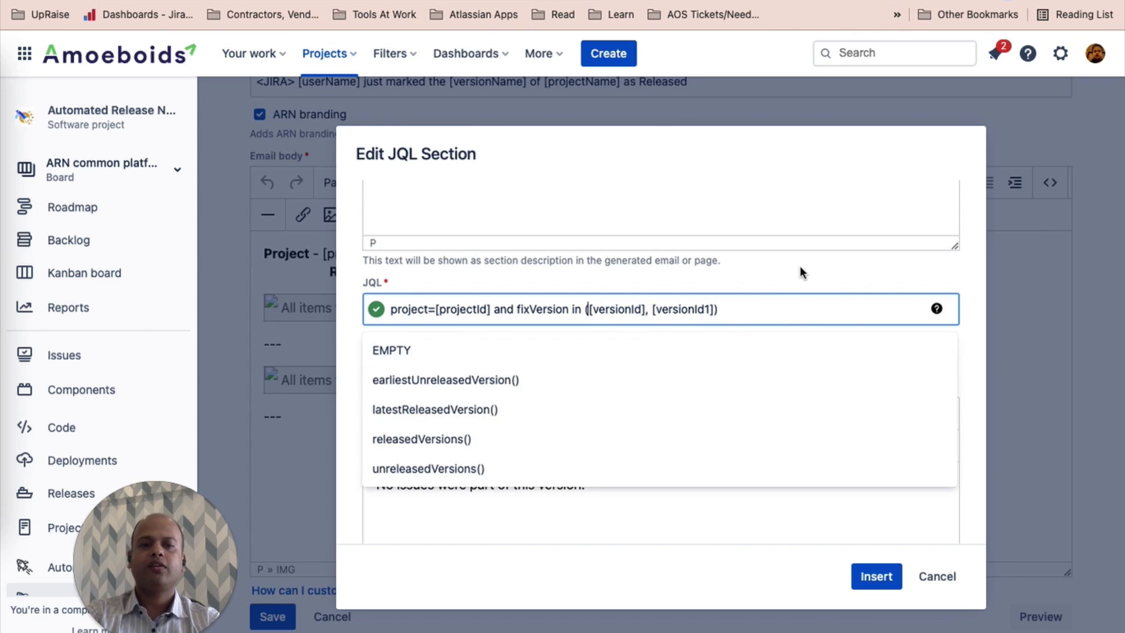
{"action": "left_click", "coordinate": [803, 272]}
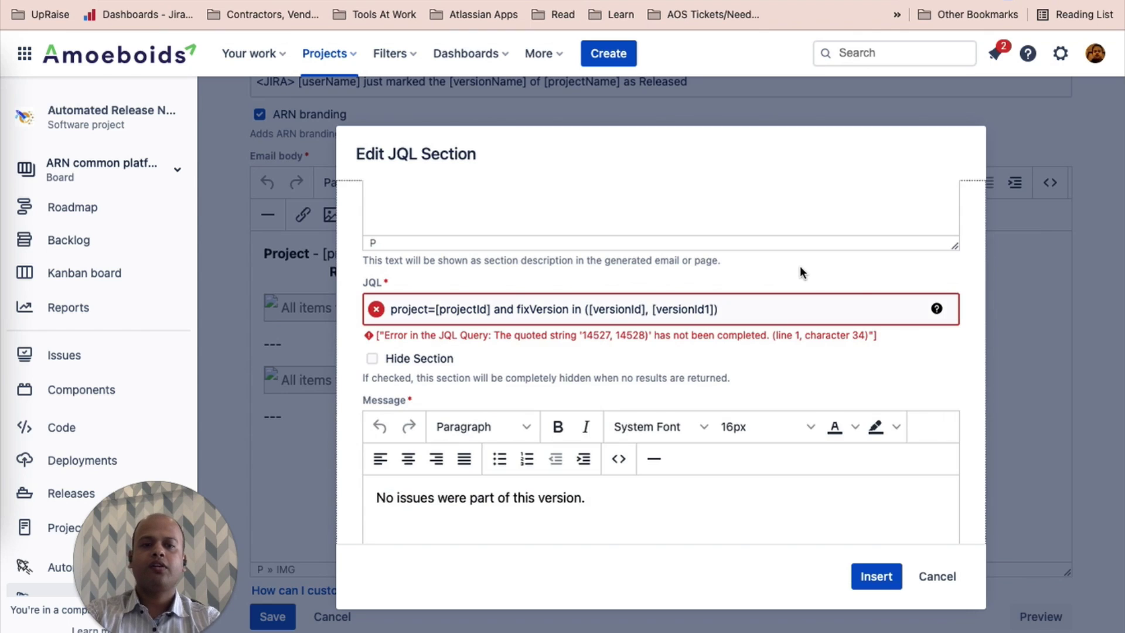
{"action": "left_click", "coordinate": [785, 317]}
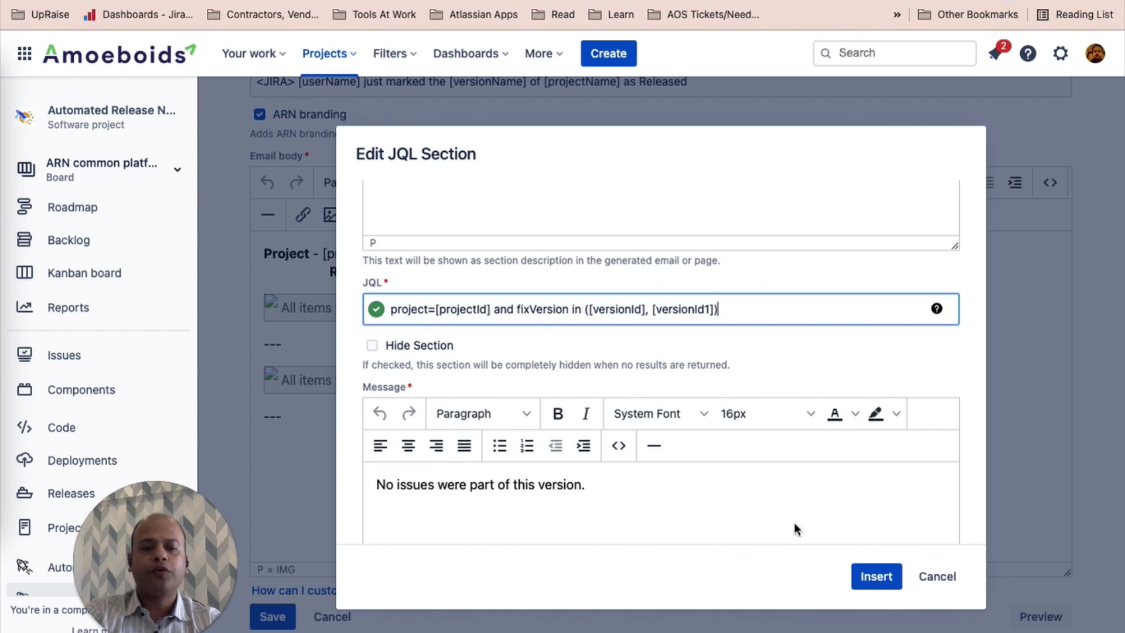
{"action": "key", "text": "Return"}
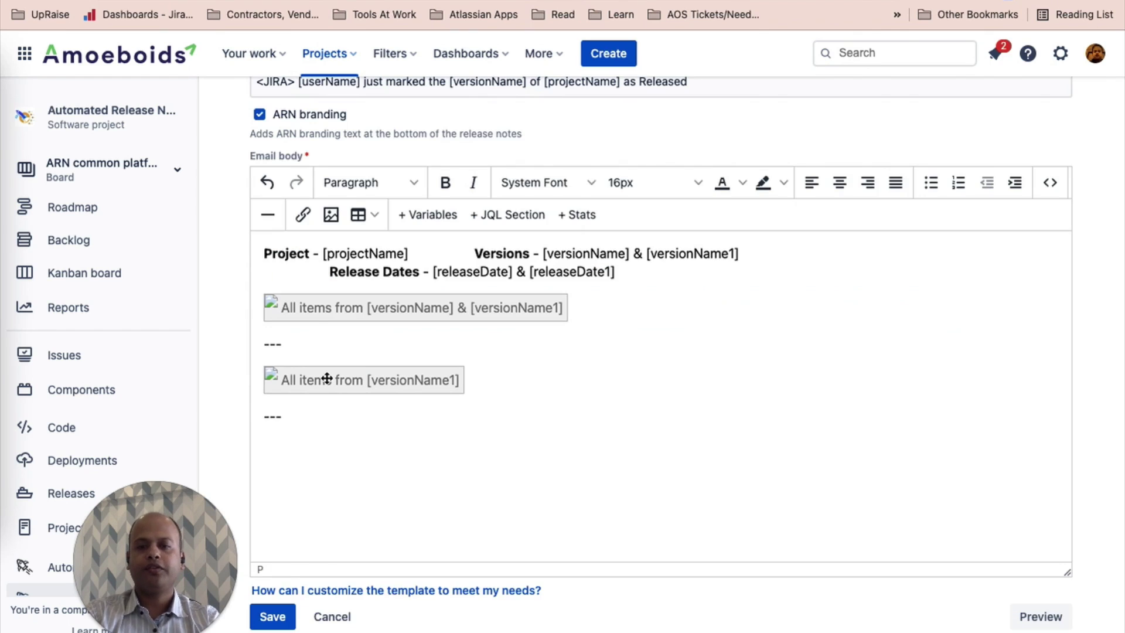
Delete the separate "All items from [versionName1]" section from the email body and save the template
{"action": "left_click", "coordinate": [326, 378]}
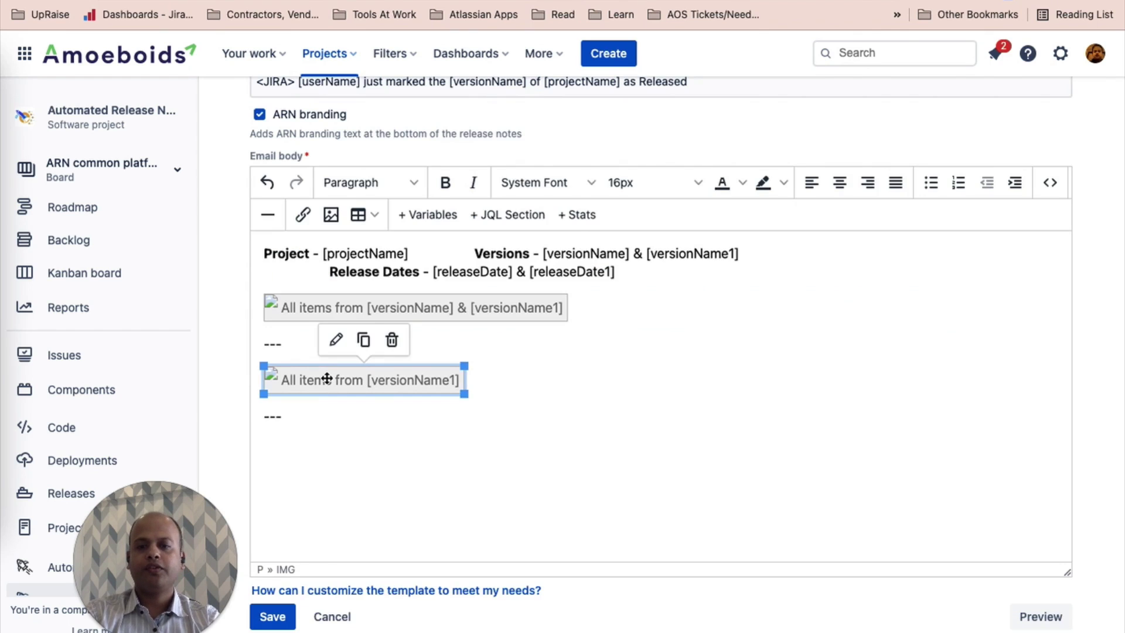
{"action": "left_click", "coordinate": [391, 340]}
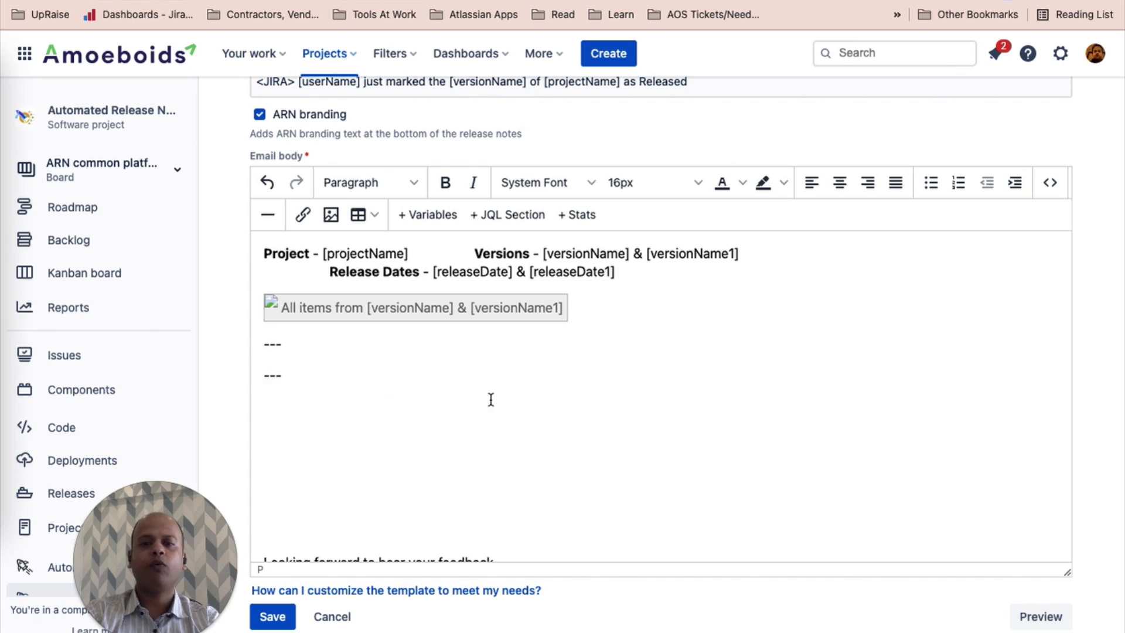
{"action": "left_click", "coordinate": [272, 616]}
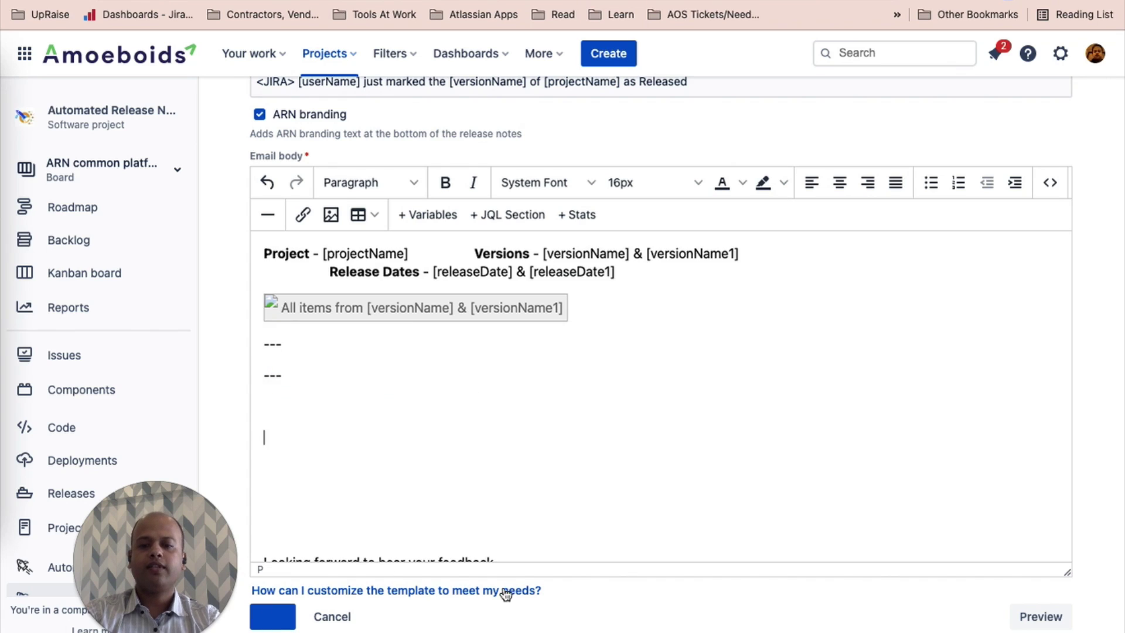
Open the template's preview and generate it with version 3.4 for [VersionId0] and version 3.5 for [VersionId1]
{"action": "left_click", "coordinate": [1046, 619]}
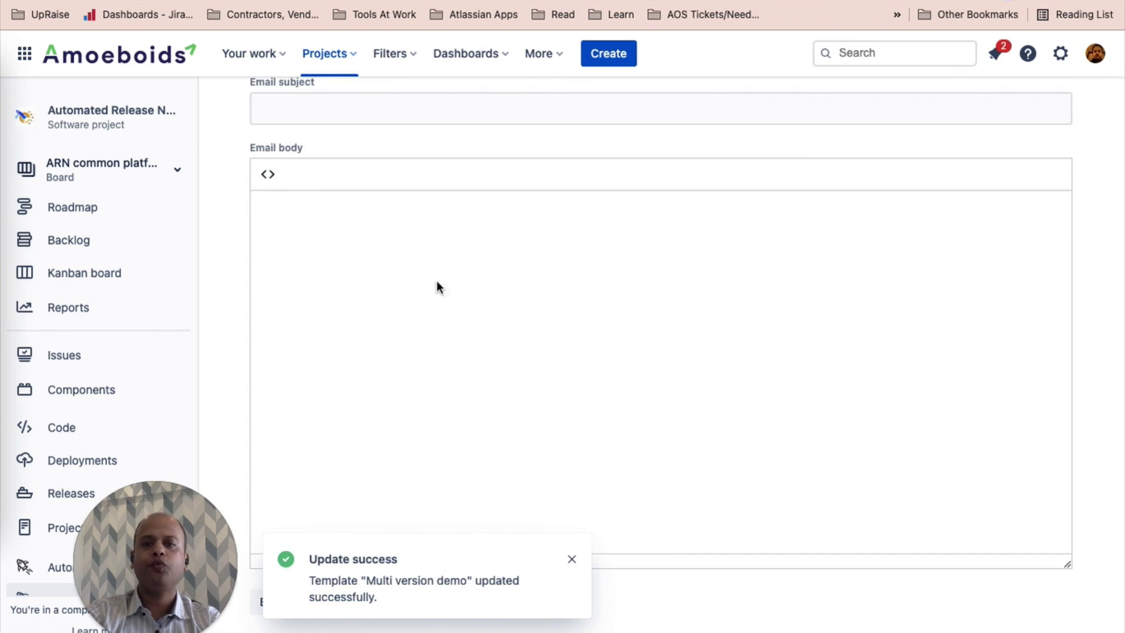
{"action": "scroll", "coordinate": [438, 287], "scroll_direction": "up", "scroll_amount": 4}
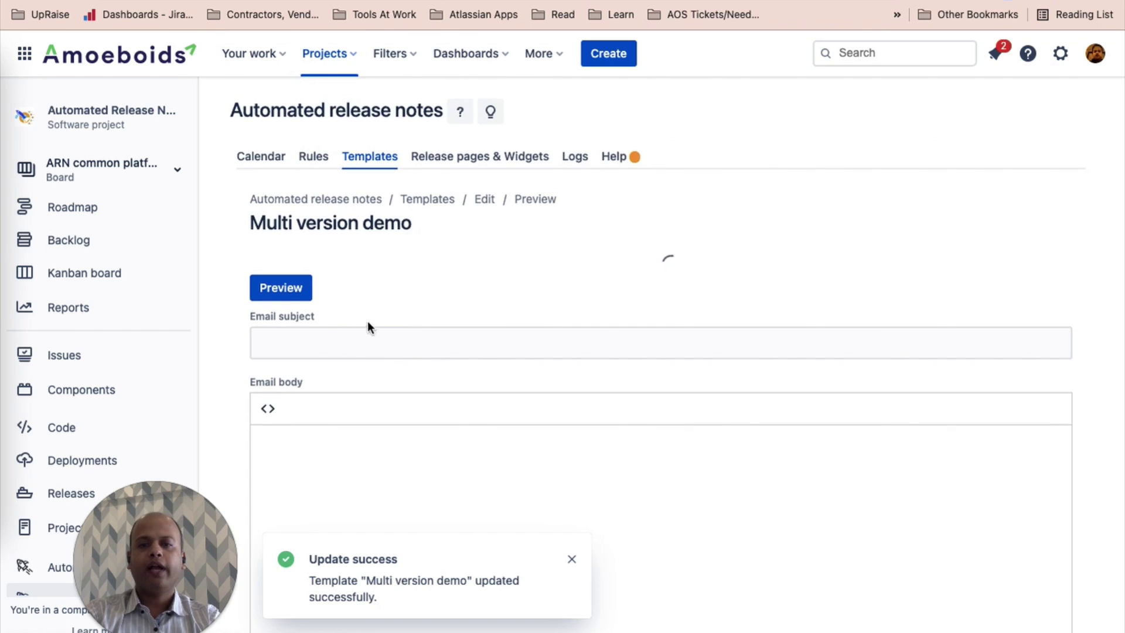
{"action": "scroll", "coordinate": [369, 324], "scroll_direction": "down", "scroll_amount": 2}
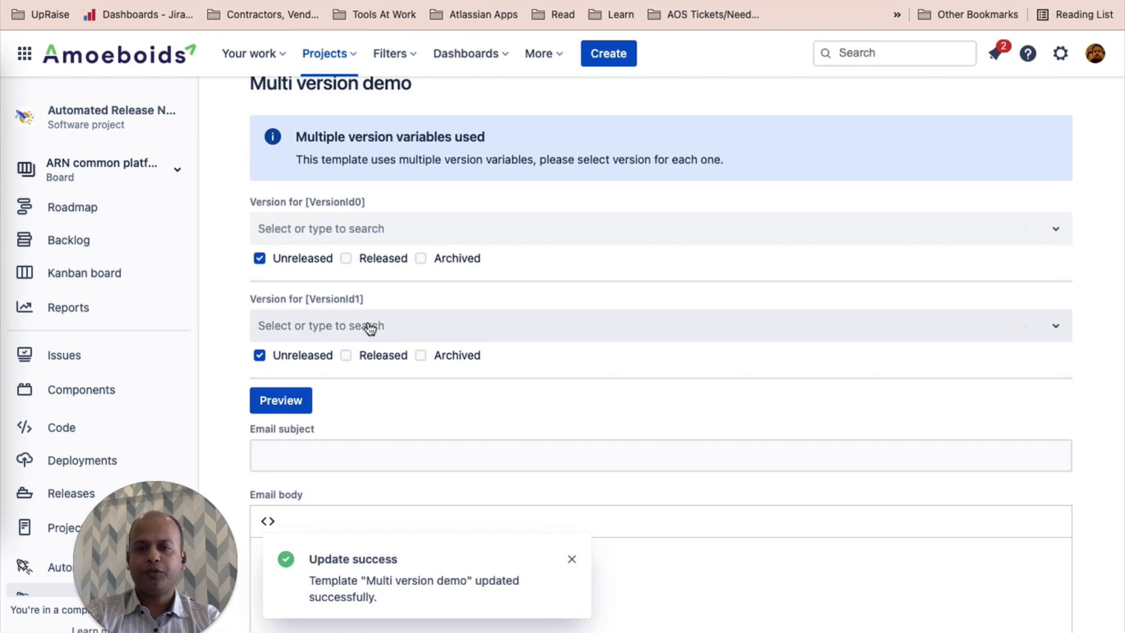
{"action": "left_click", "coordinate": [371, 229]}
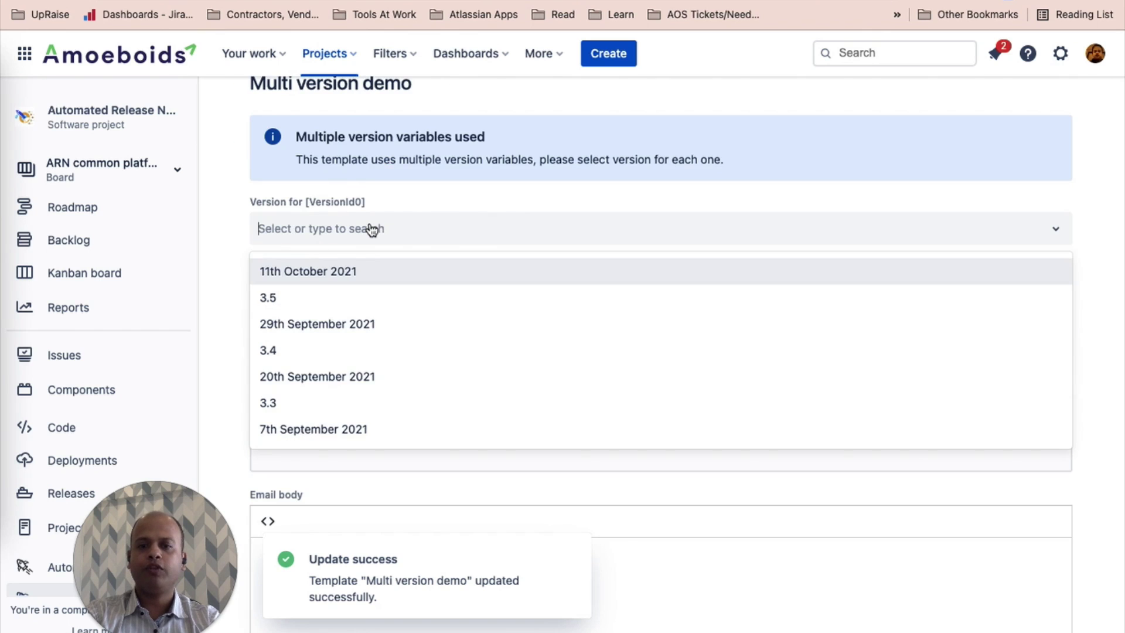
{"action": "left_click", "coordinate": [343, 350]}
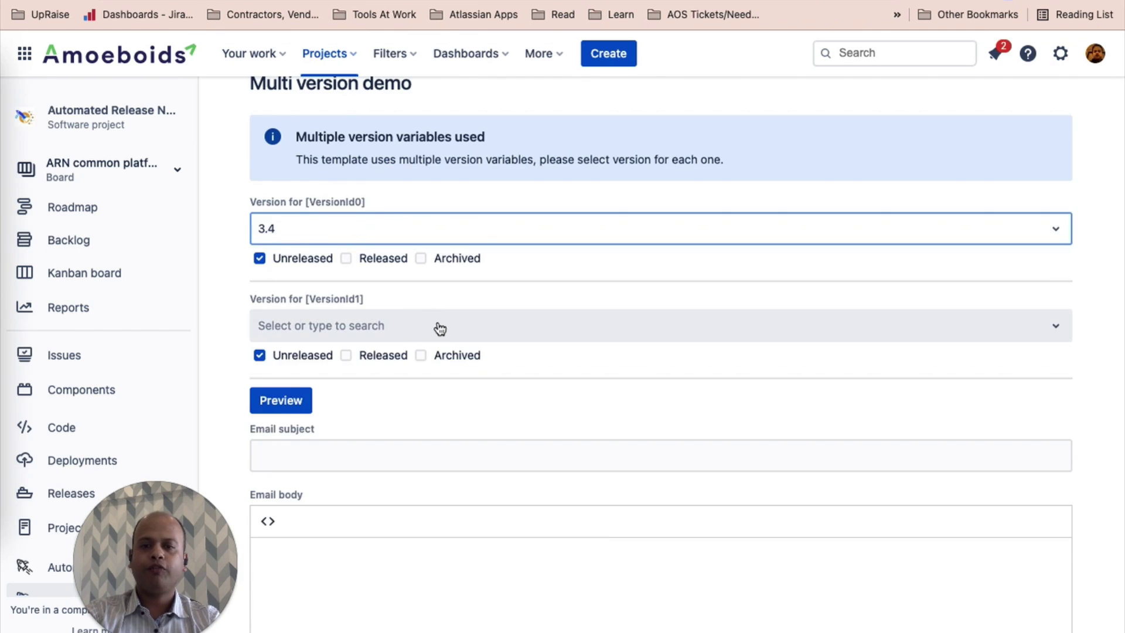
{"action": "left_click", "coordinate": [437, 326]}
{"action": "left_click", "coordinate": [322, 404]}
{"action": "left_click", "coordinate": [284, 399]}
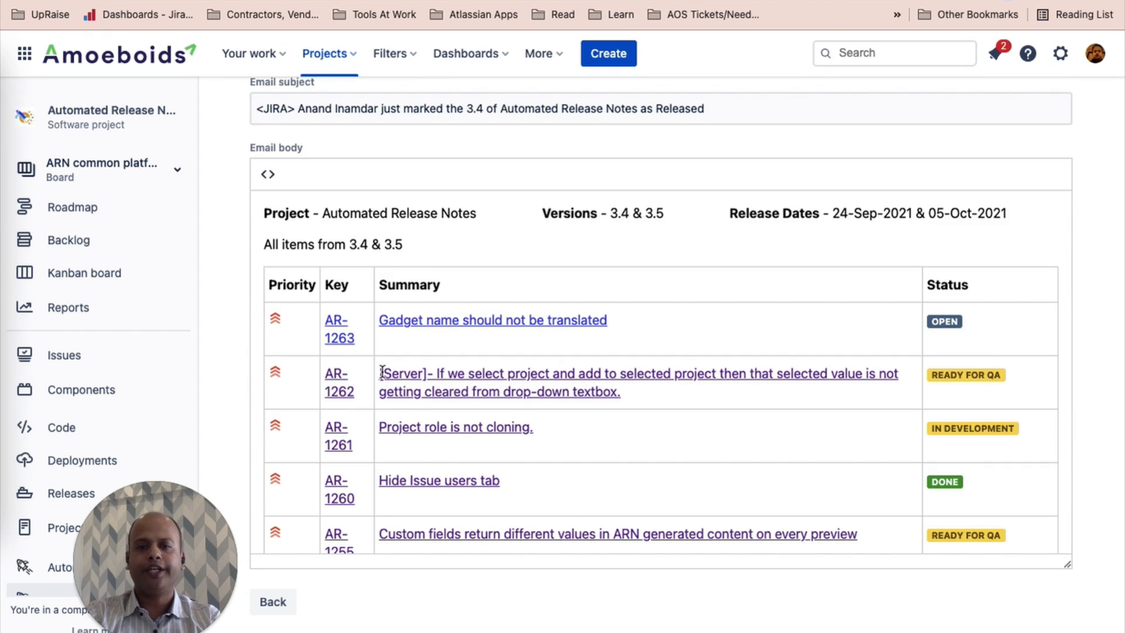
Review the previewed email body, from the combined issue table for both versions down to the closing signature
{"action": "scroll", "coordinate": [382, 371], "scroll_direction": "down", "scroll_amount": 3}
{"action": "scroll", "coordinate": [382, 371], "scroll_direction": "down", "scroll_amount": 8}
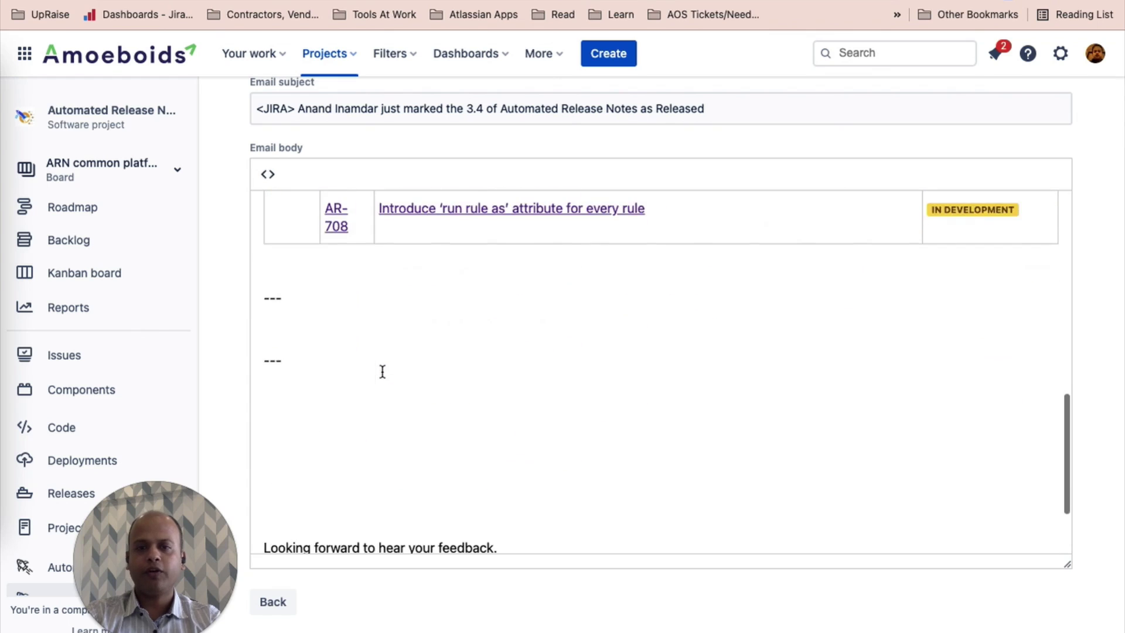
{"action": "scroll", "coordinate": [382, 371], "scroll_direction": "up", "scroll_amount": 4}
{"action": "scroll", "coordinate": [382, 371], "scroll_direction": "up", "scroll_amount": 8}
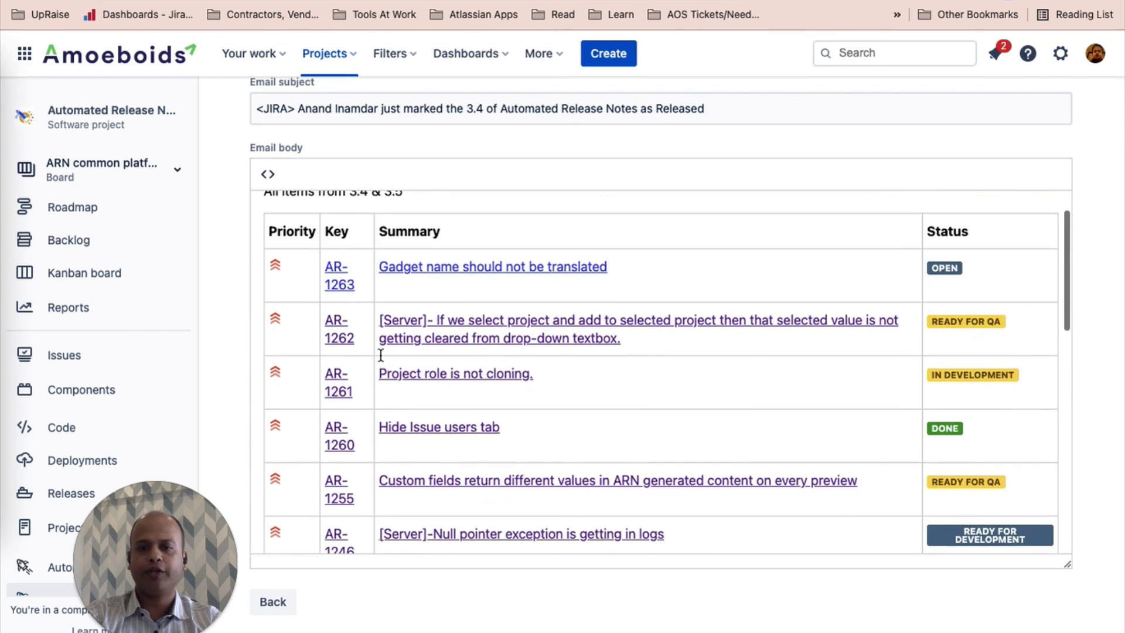
{"action": "scroll", "coordinate": [428, 408], "scroll_direction": "down", "scroll_amount": 8}
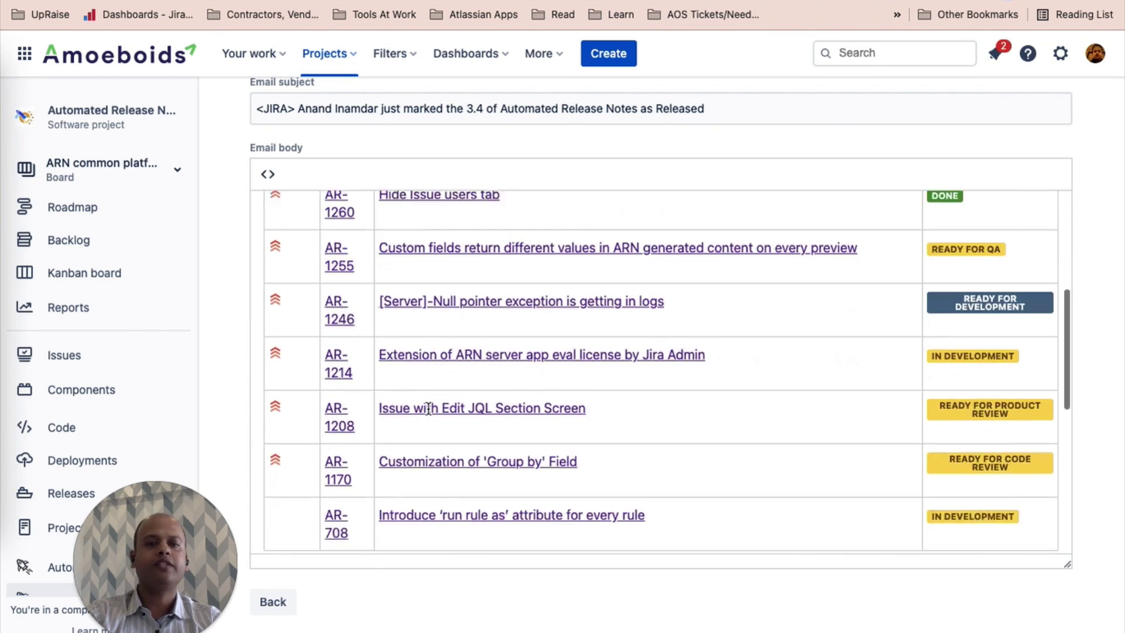
{"action": "scroll", "coordinate": [429, 490], "scroll_direction": "down", "scroll_amount": 5}
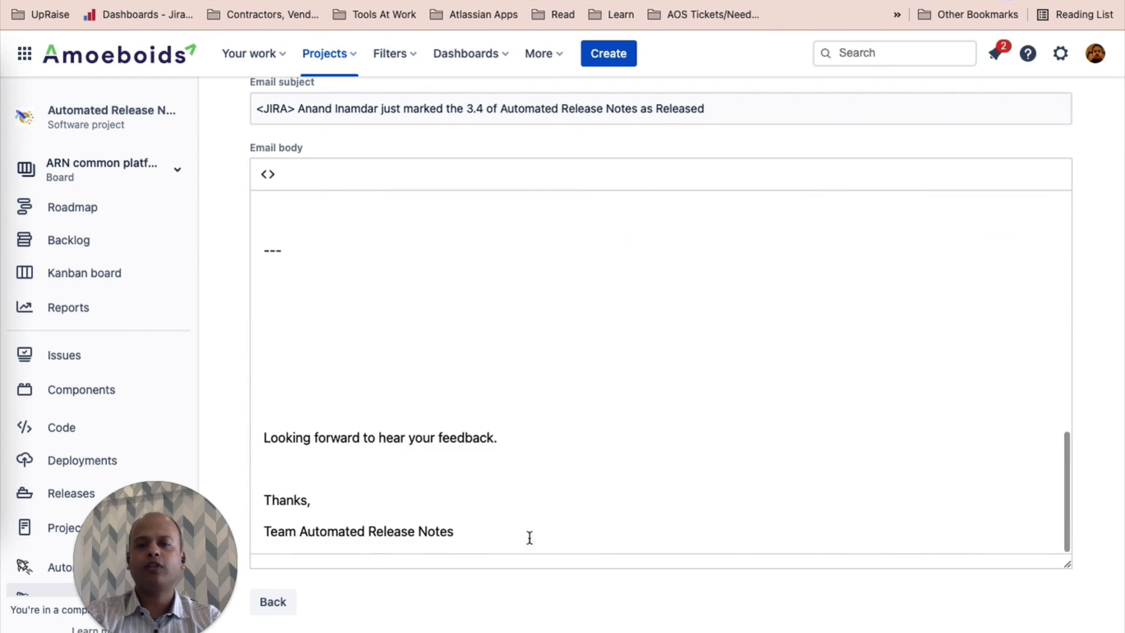
{"action": "mouse_move", "coordinate": [3, 204]}
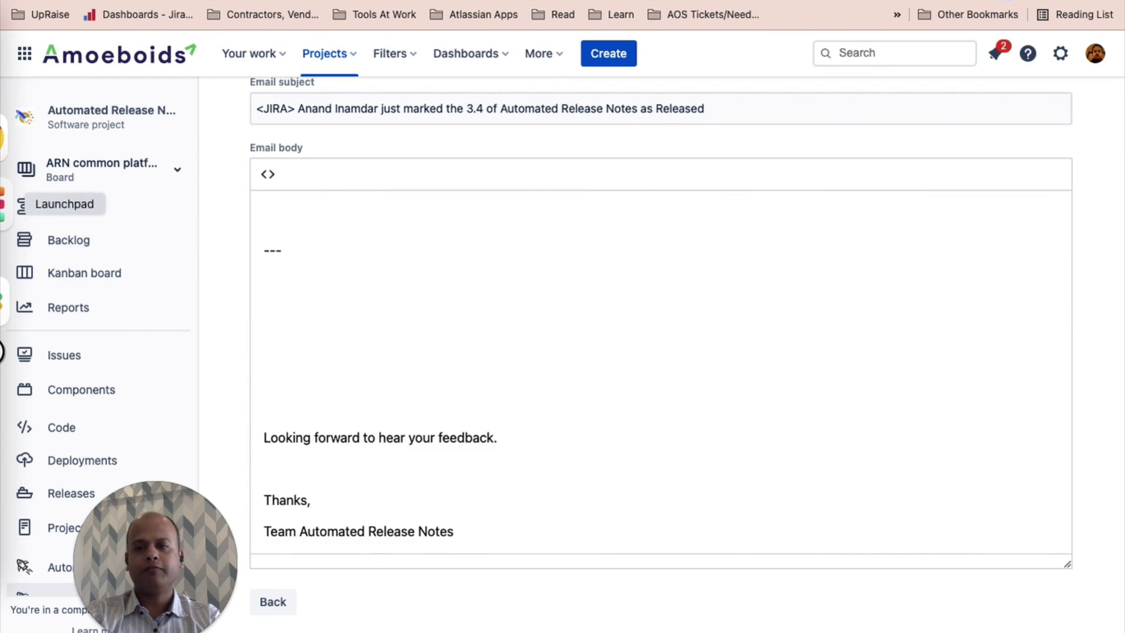